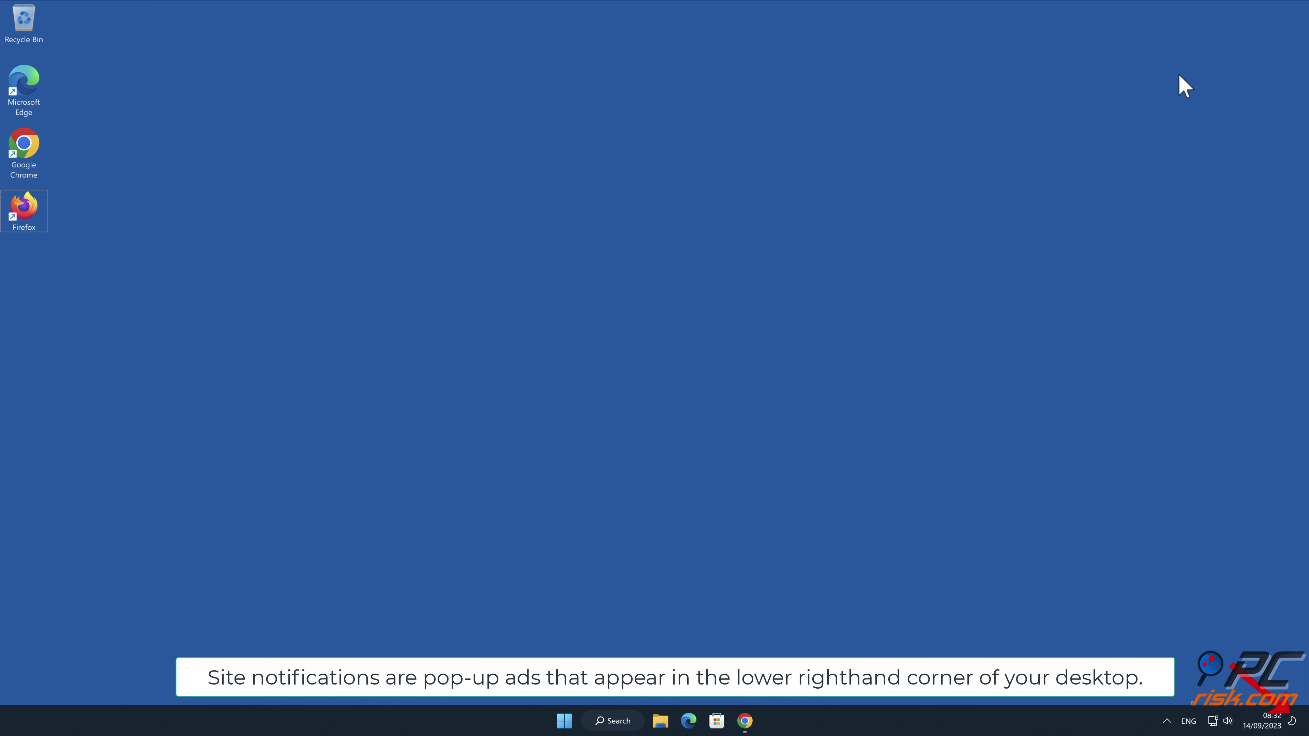
# - Bring up the Online Test survey page in Chrome and allow goodssurveysuccess.top notifications
pyautogui.click(745, 721)
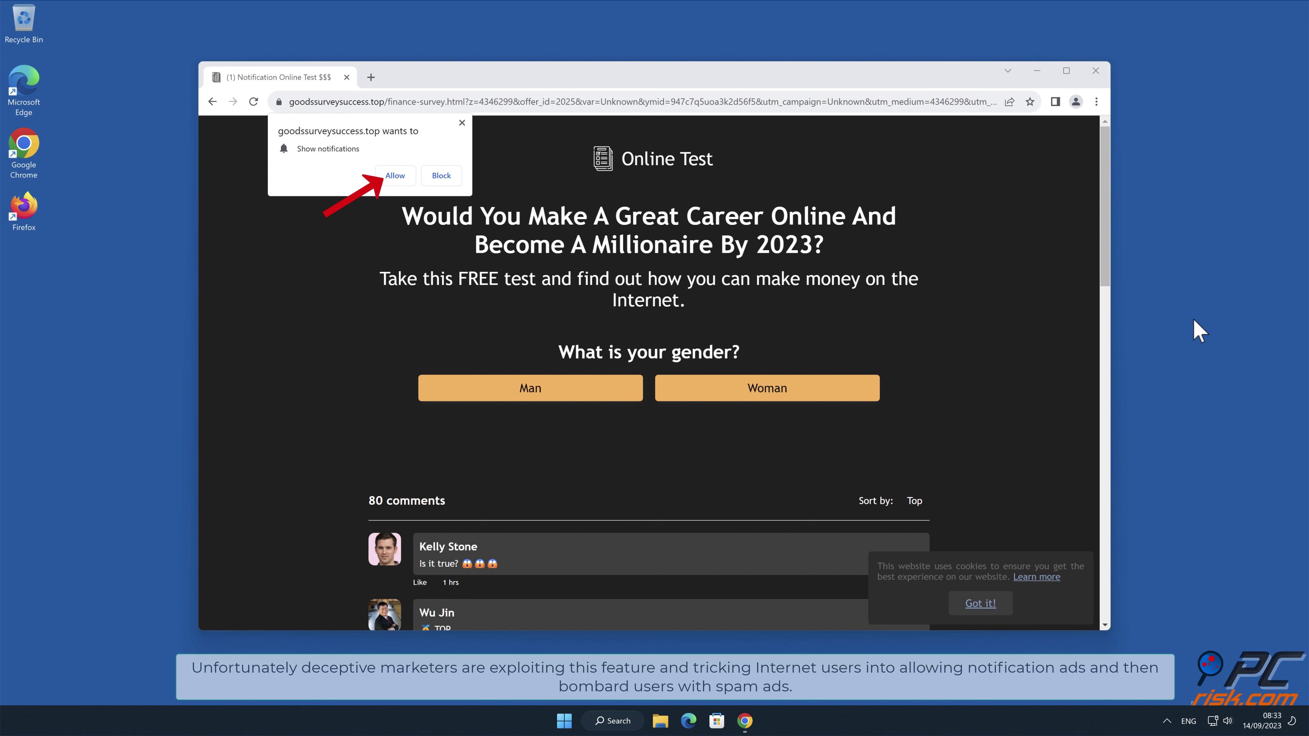
pyautogui.click(395, 176)
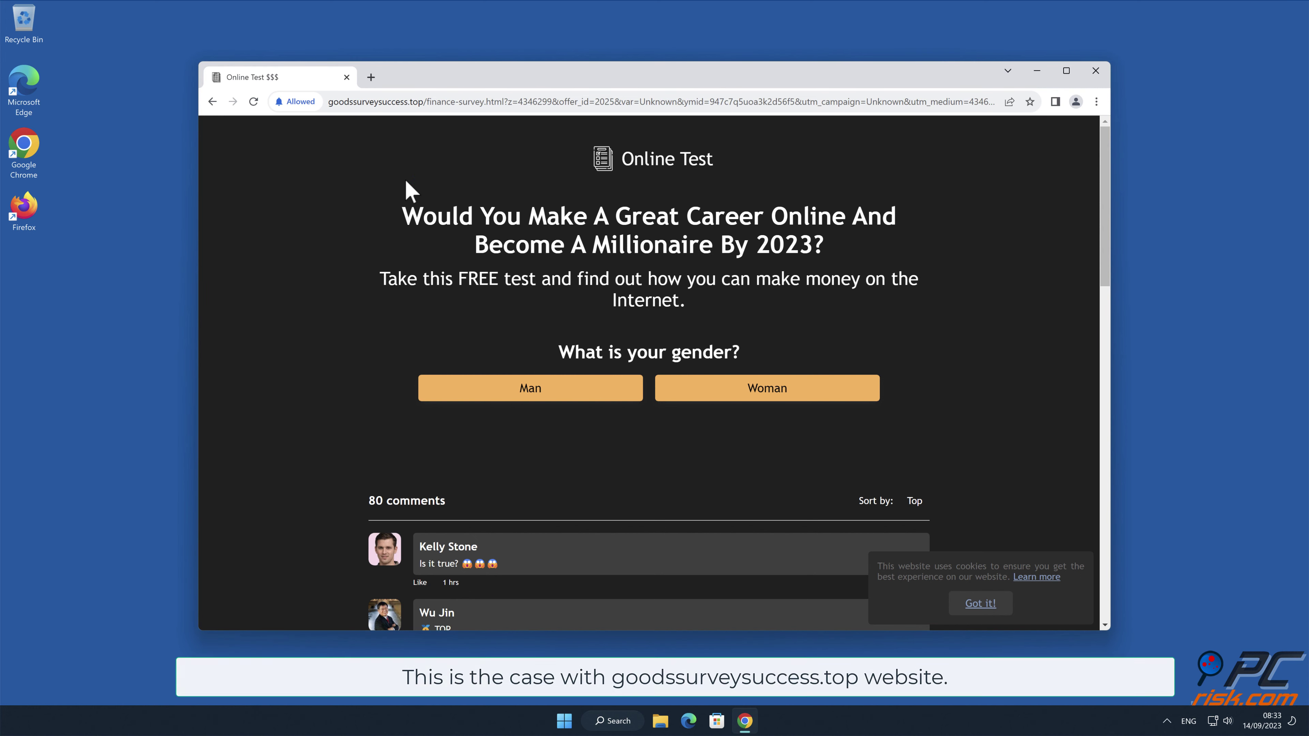
# - Close the Chrome window that shows the survey page
pyautogui.click(1089, 72)
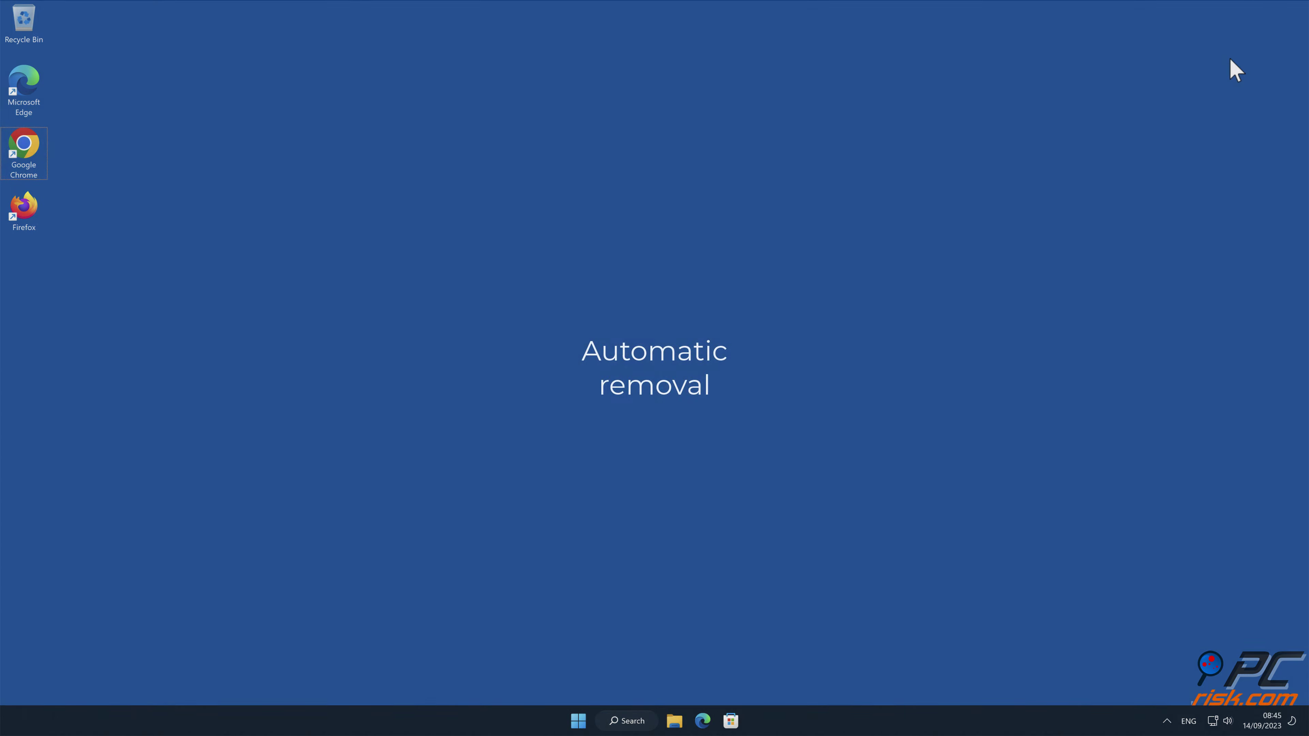
pyautogui.doubleClick(45, 158)
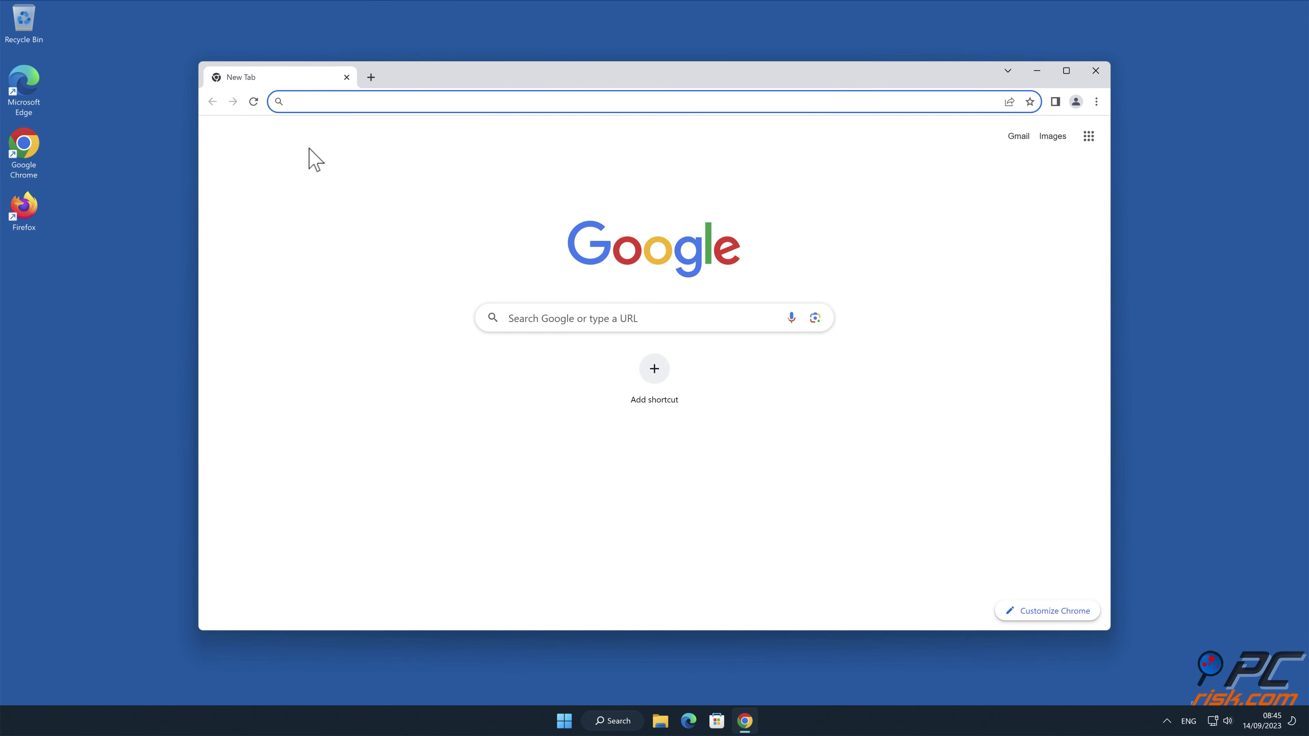
pyautogui.write('www.combocle')
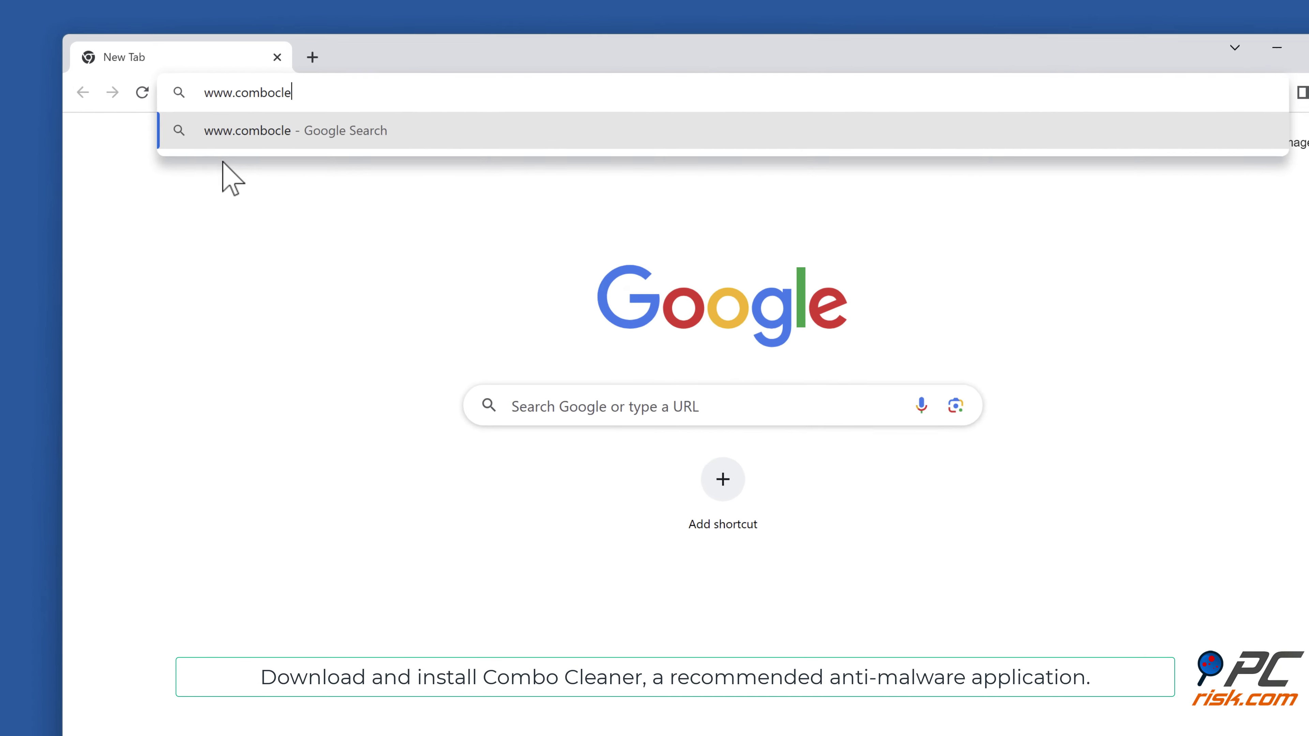
pyautogui.write('aner.co')
pyautogui.press('Return')
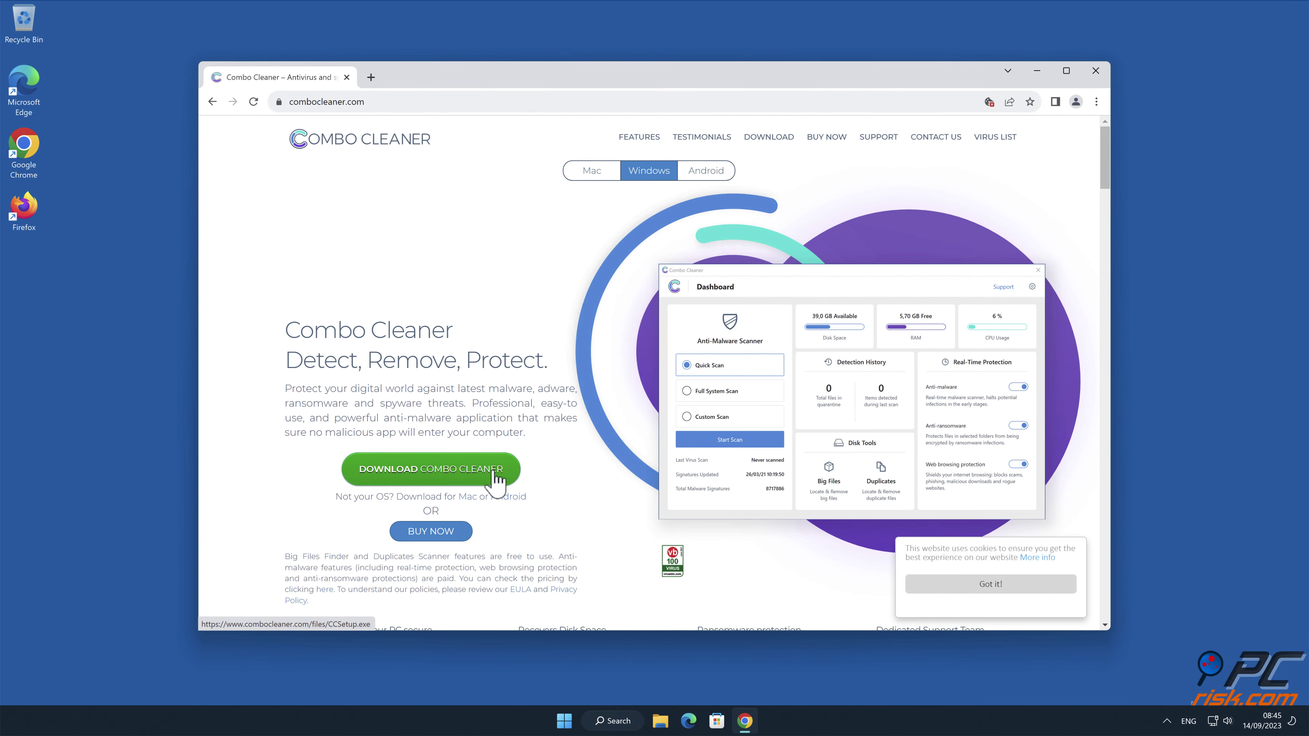
pyautogui.click(493, 470)
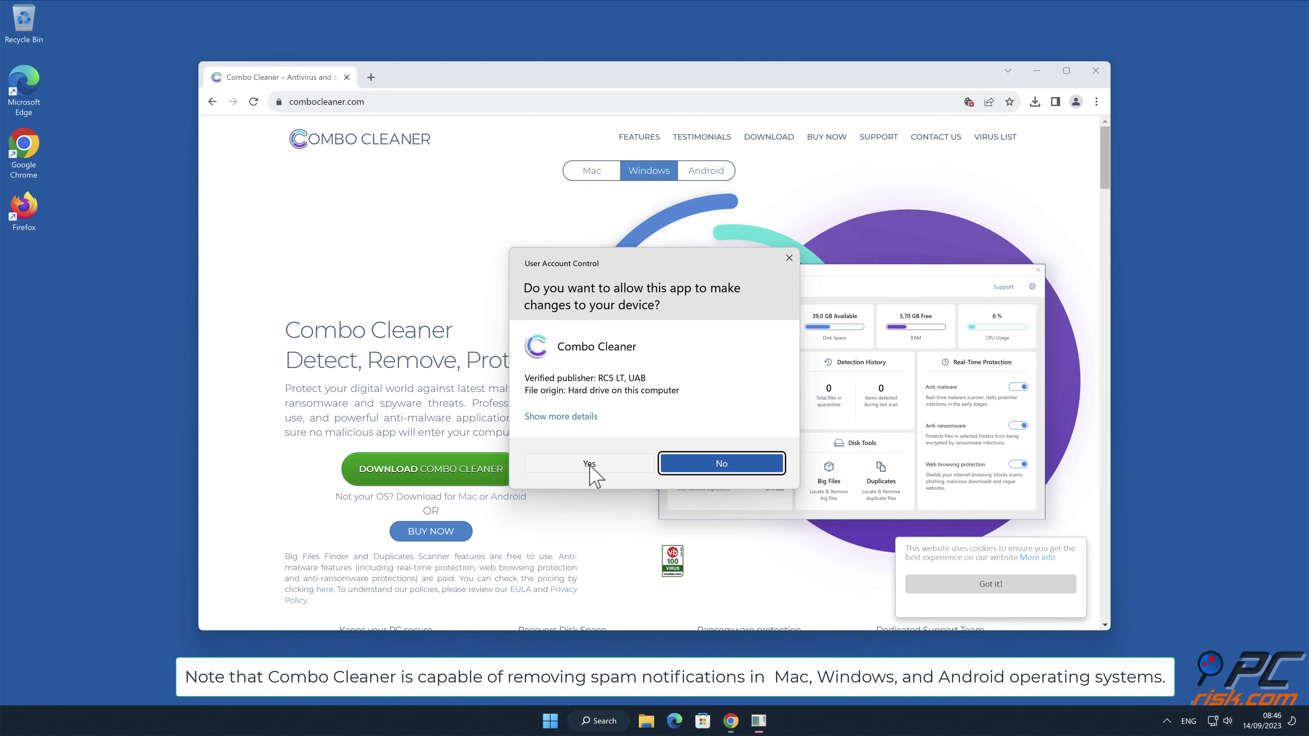
# - Approve UAC, run the InstallShield Wizard to install and launch Combo Cleaner, then close Chrome
pyautogui.click(592, 466)
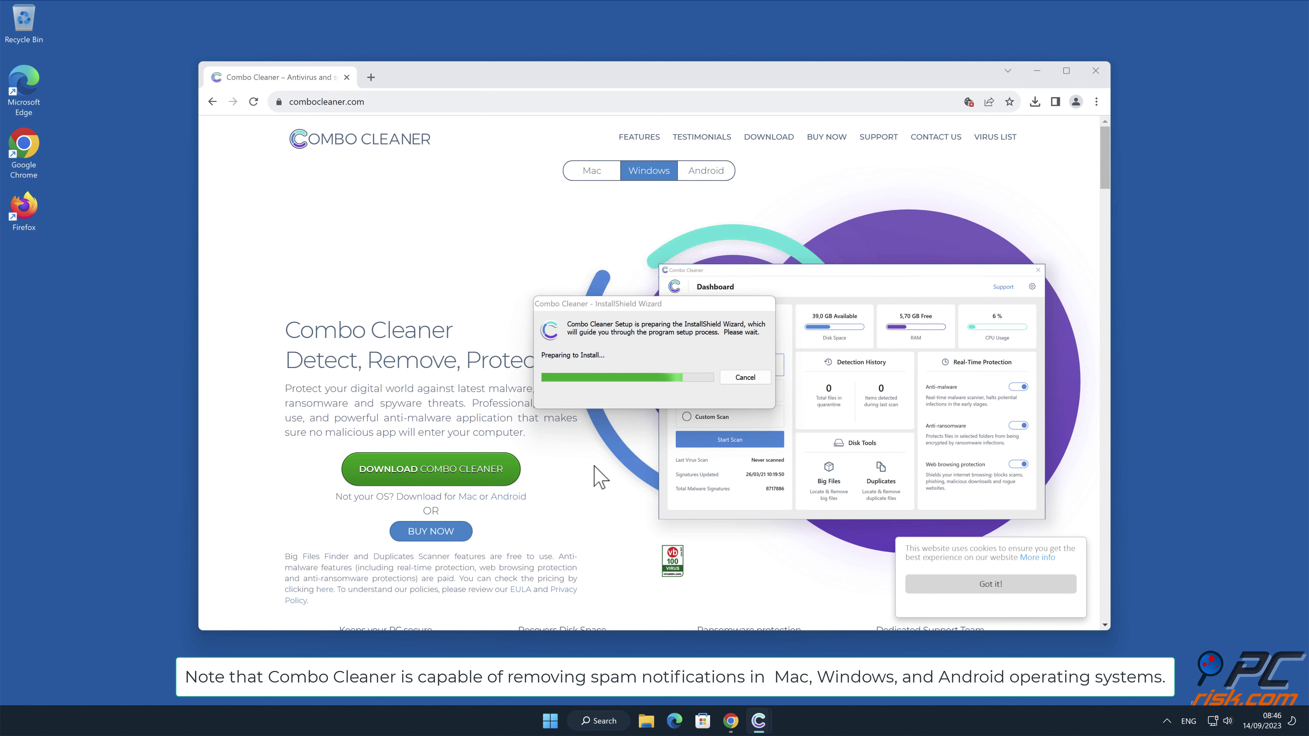
pyautogui.click(731, 512)
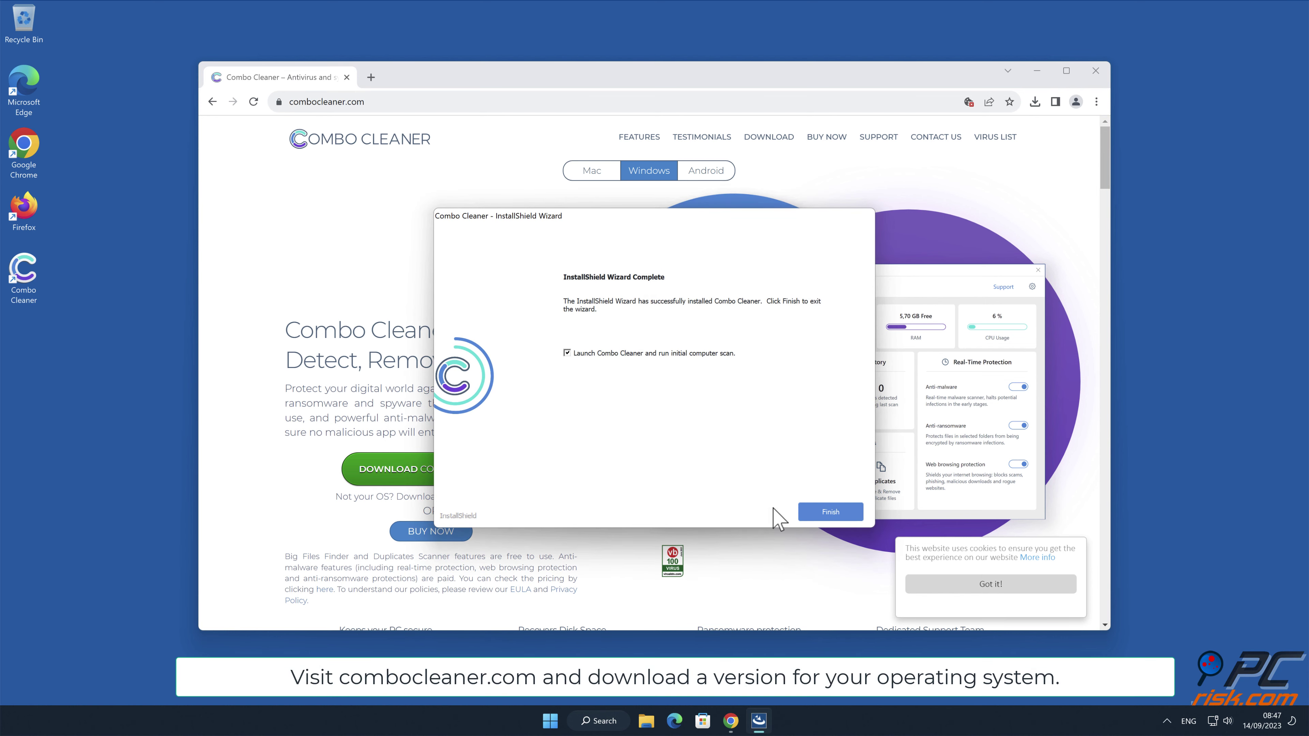
pyautogui.click(840, 513)
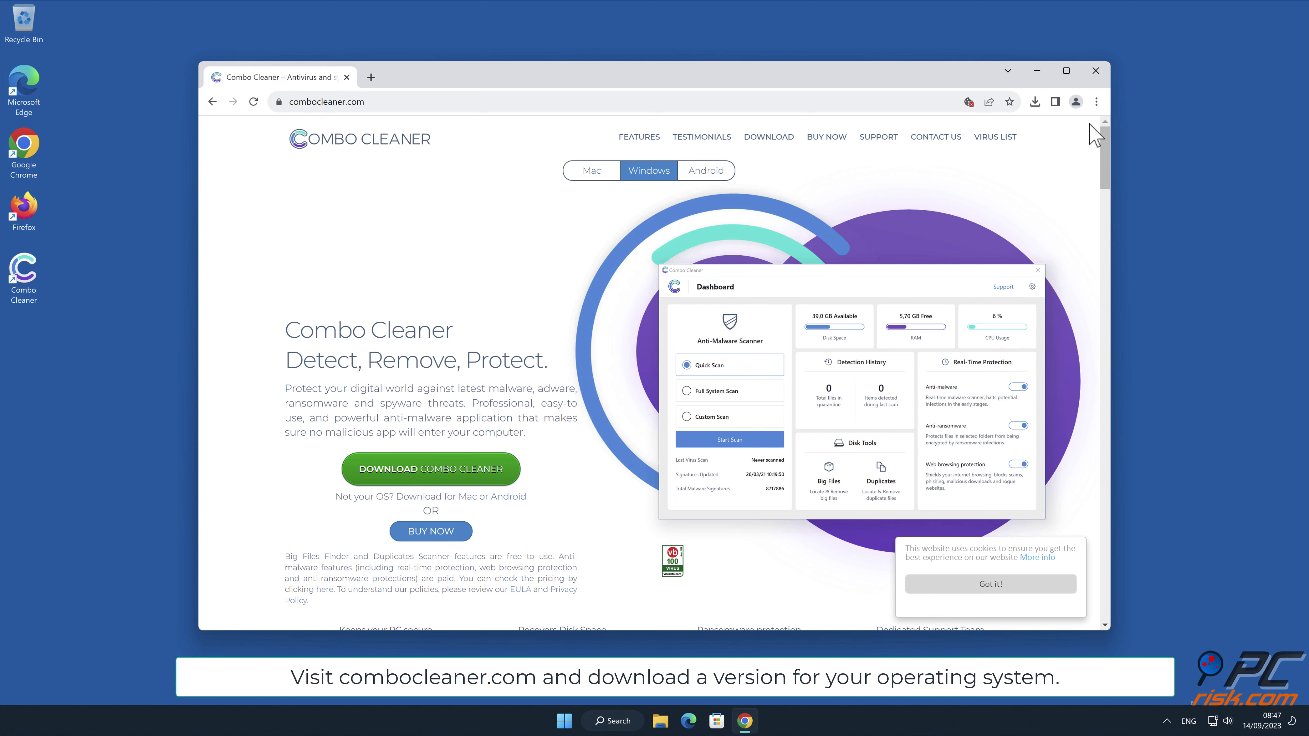
pyautogui.click(1098, 71)
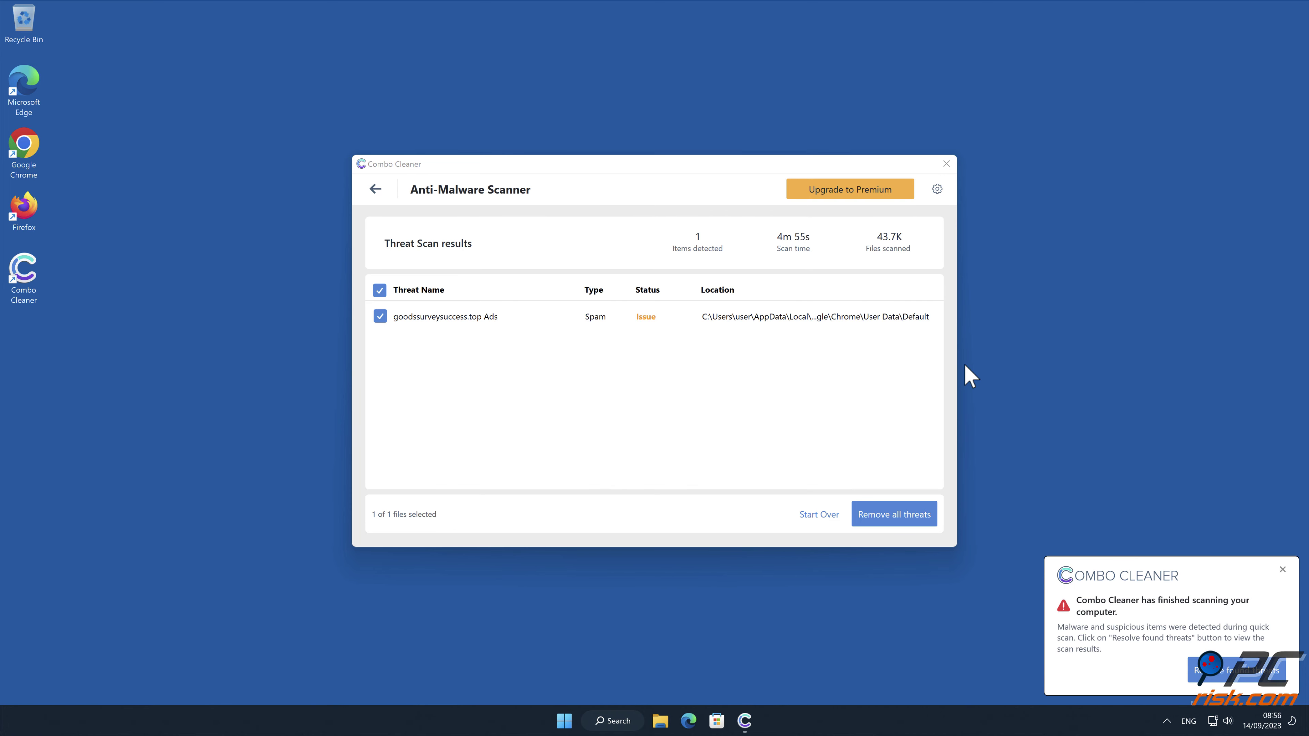
# - Activate the Combo Cleaner licence and move the goodssurveysuccess.top Ads threat to quarantine
pyautogui.click(917, 518)
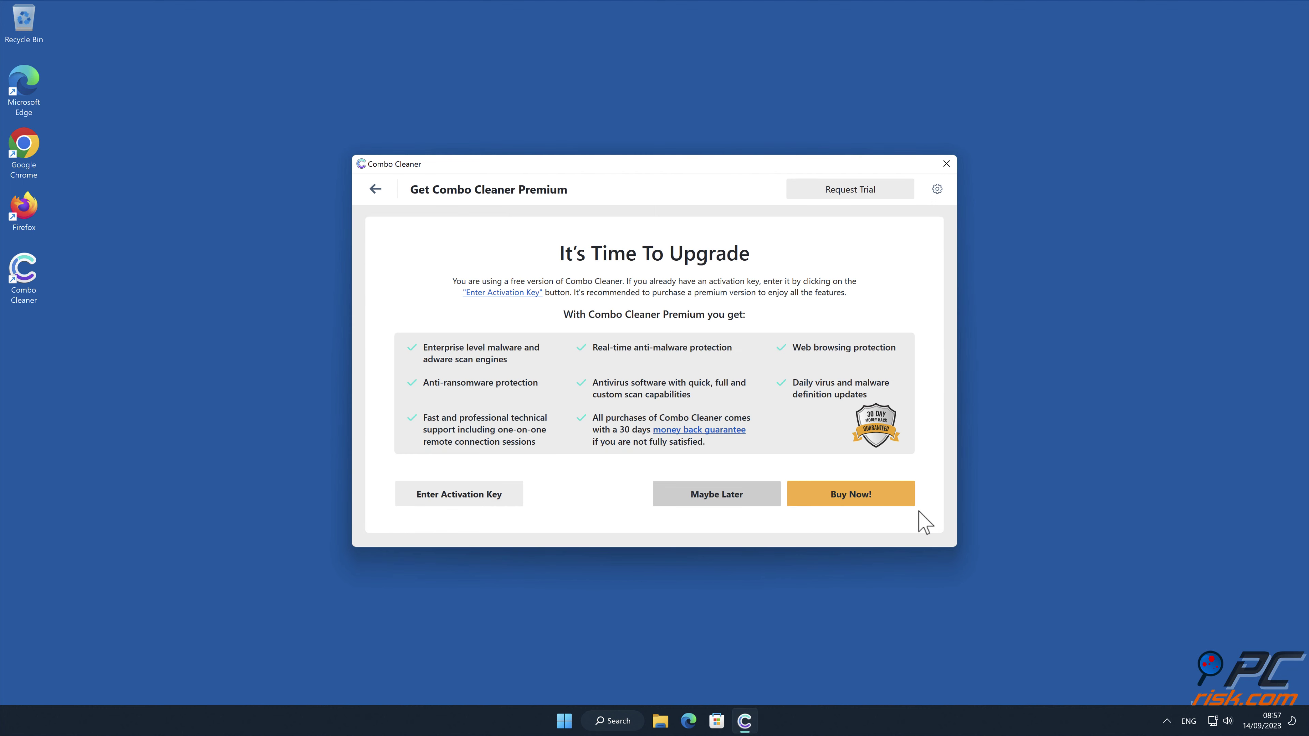
pyautogui.click(510, 497)
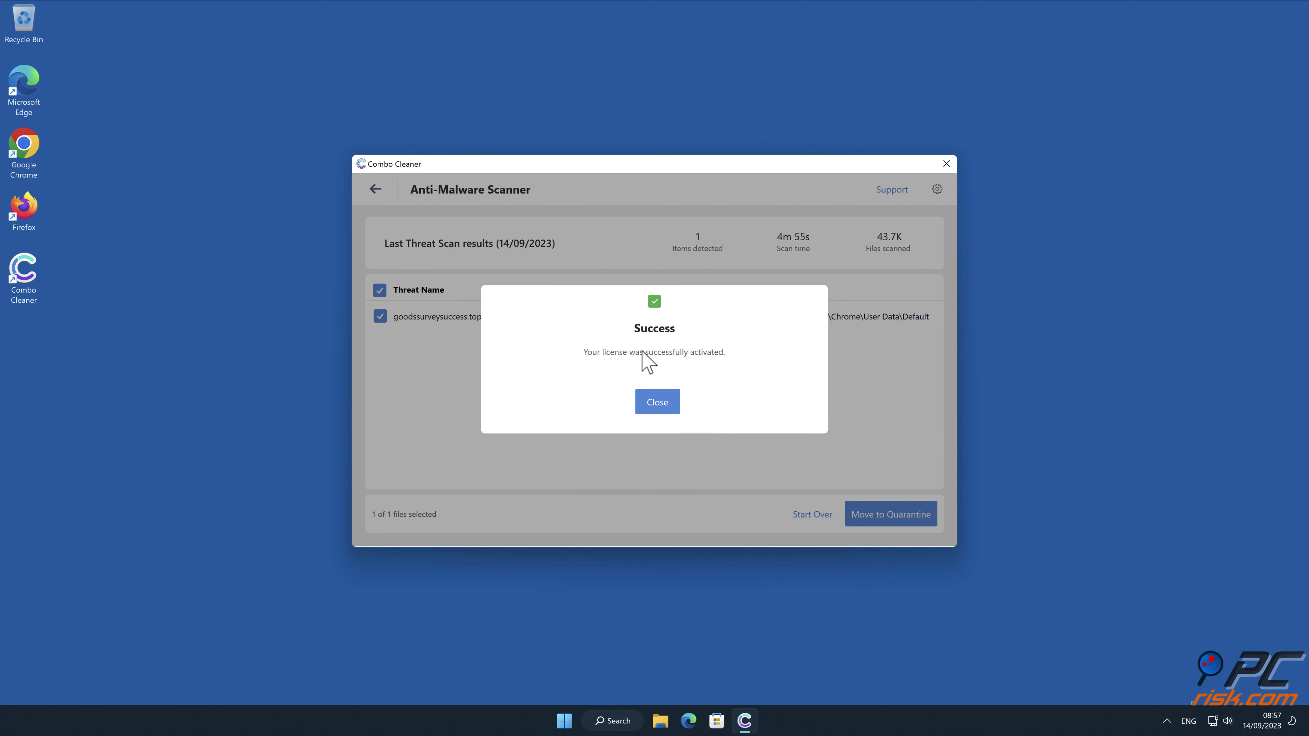
pyautogui.click(662, 402)
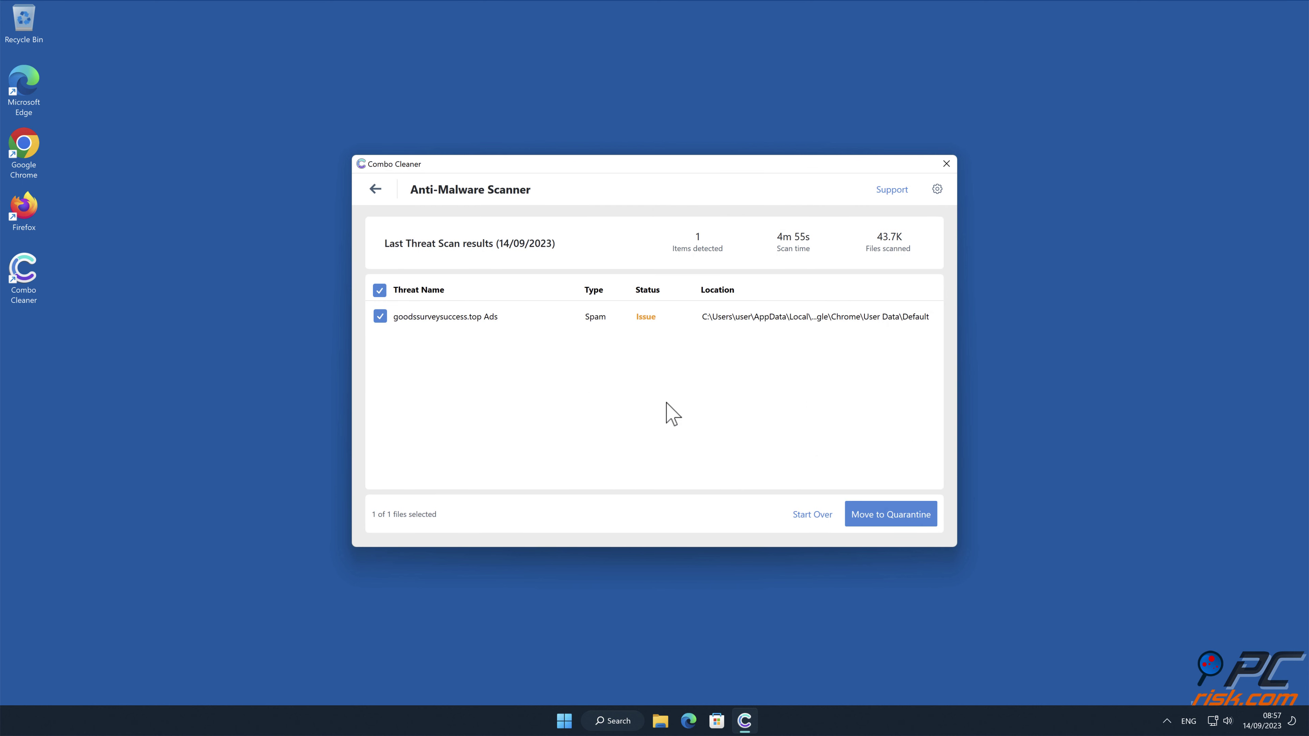
pyautogui.click(923, 517)
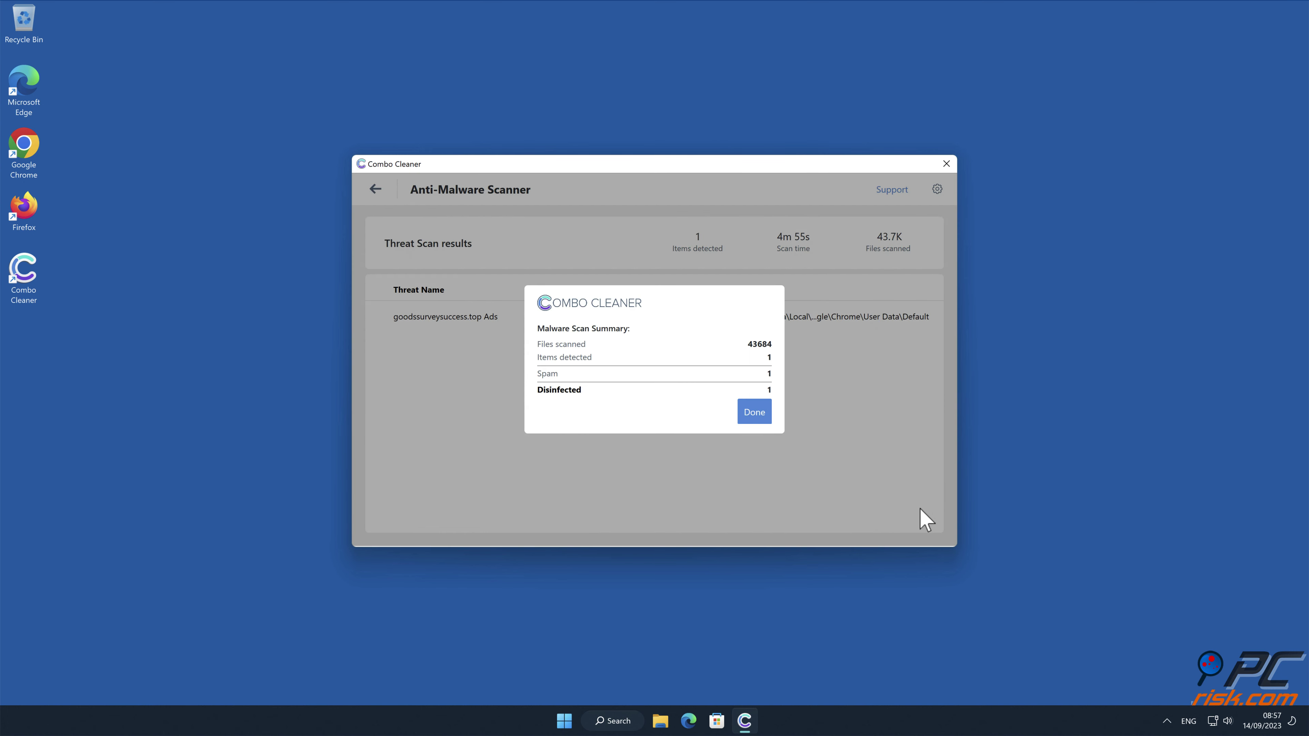
pyautogui.click(754, 415)
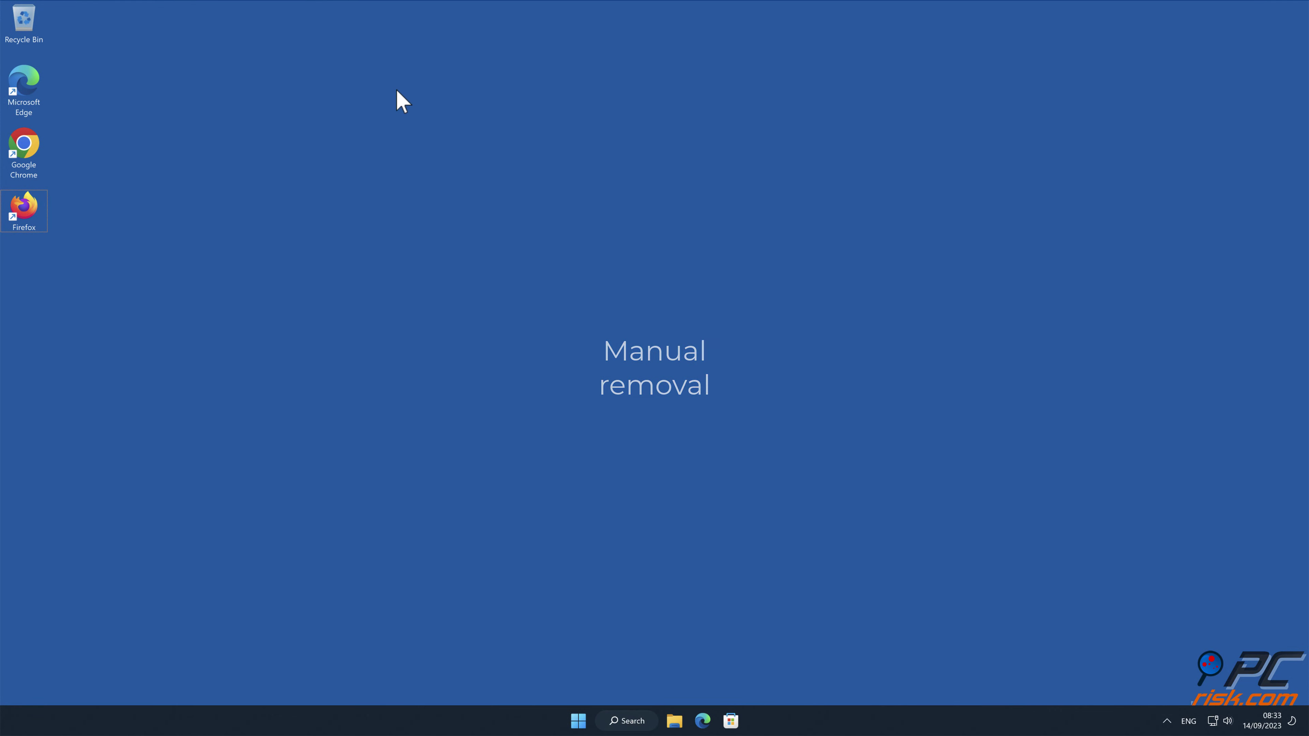
# - Launch Chrome from the desktop and open Settings through the three-dot menu
pyautogui.doubleClick(24, 145)
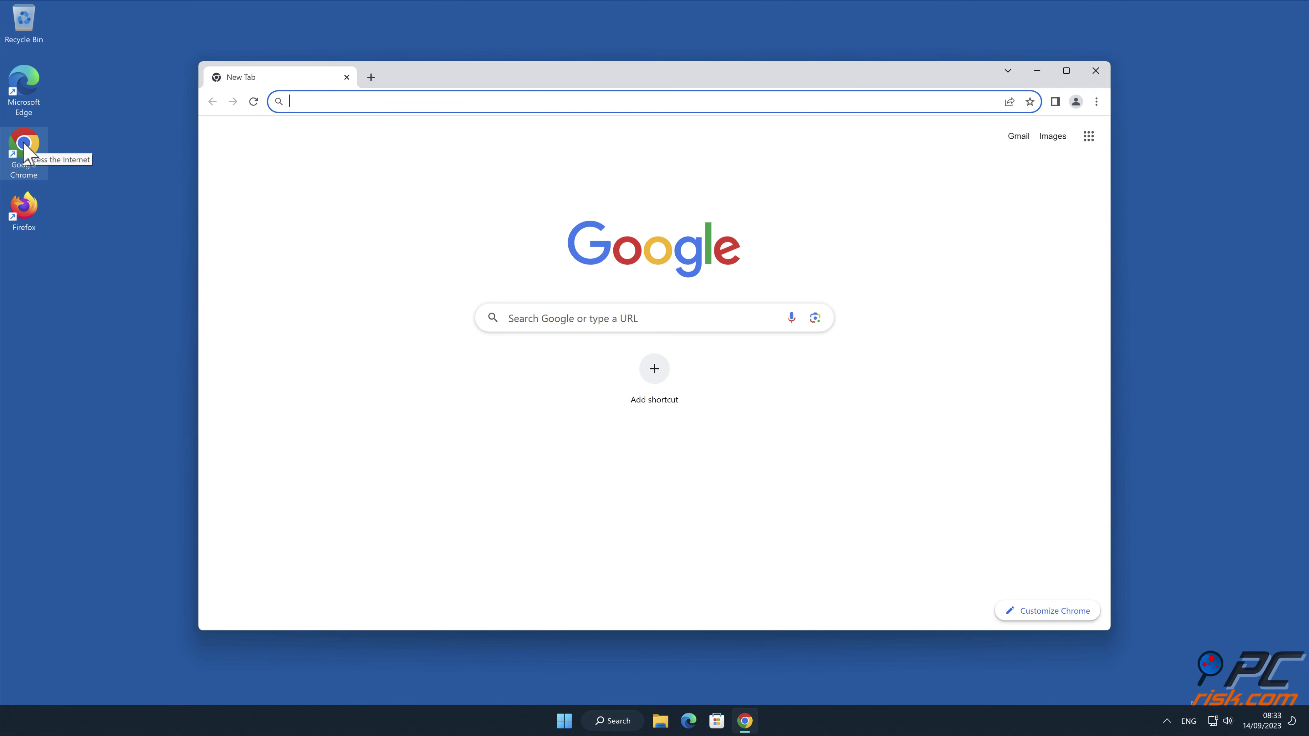
pyautogui.click(1165, 276)
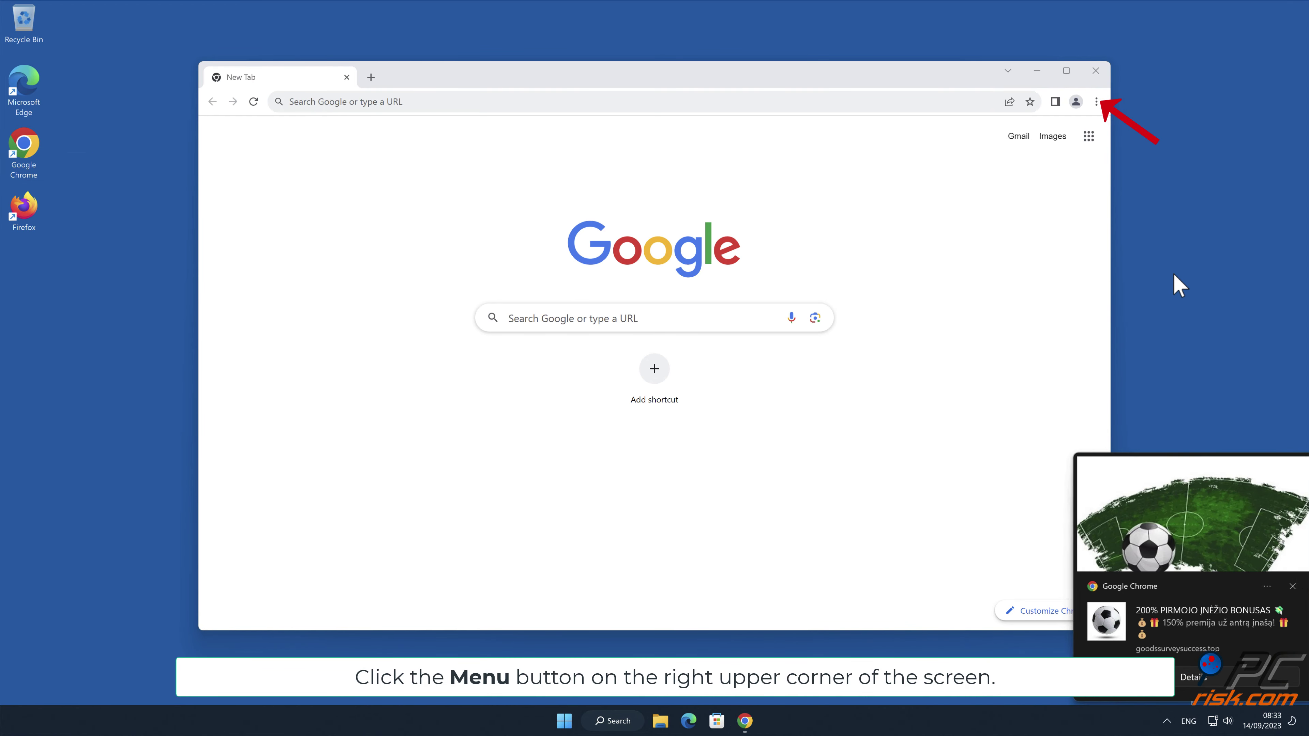
pyautogui.click(1096, 102)
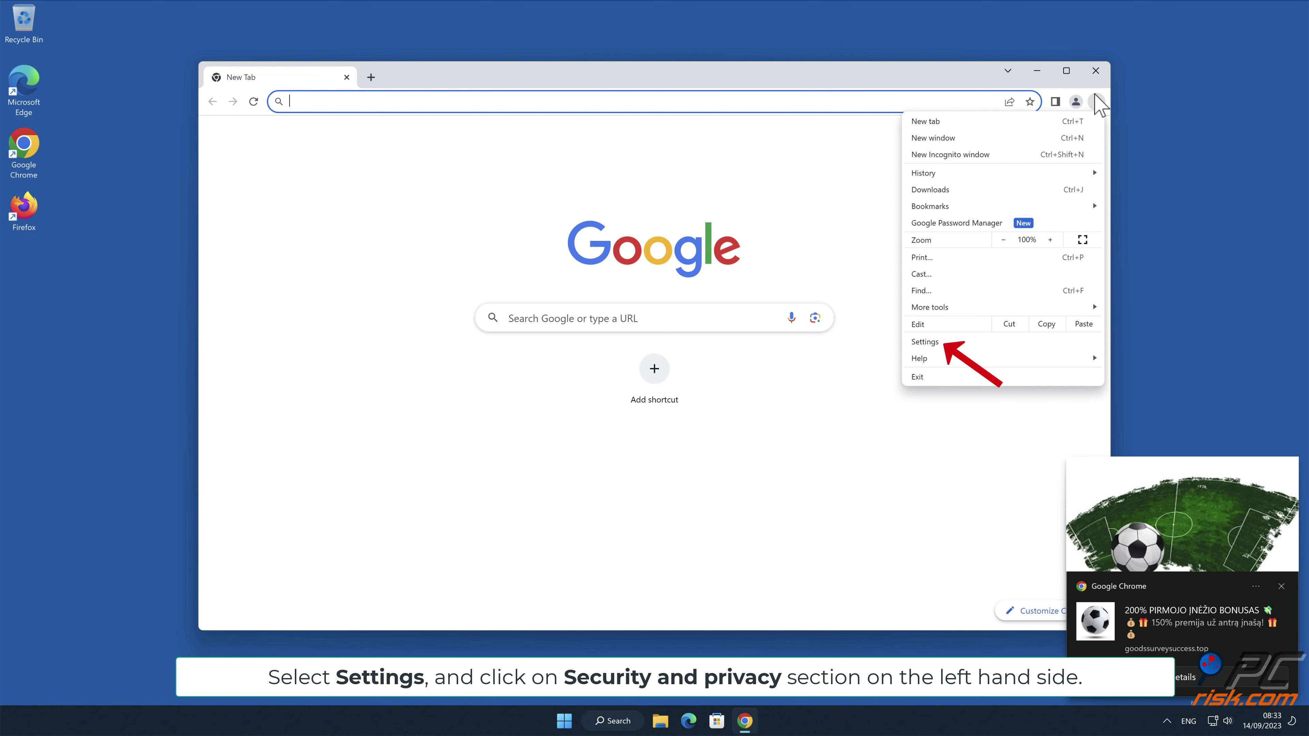
pyautogui.click(982, 342)
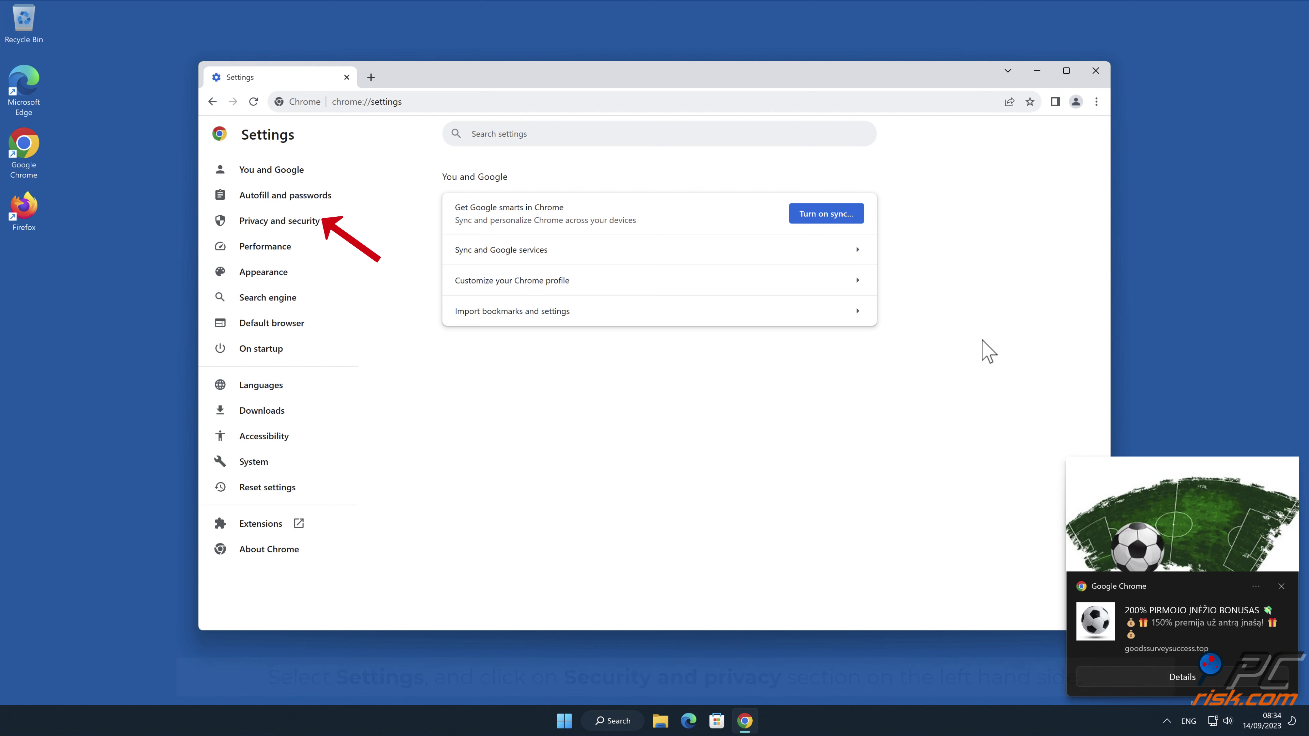
# - Under Privacy and security > Site settings > Notifications, remove goodssurveysuccess.top, then close Chrome
pyautogui.click(313, 228)
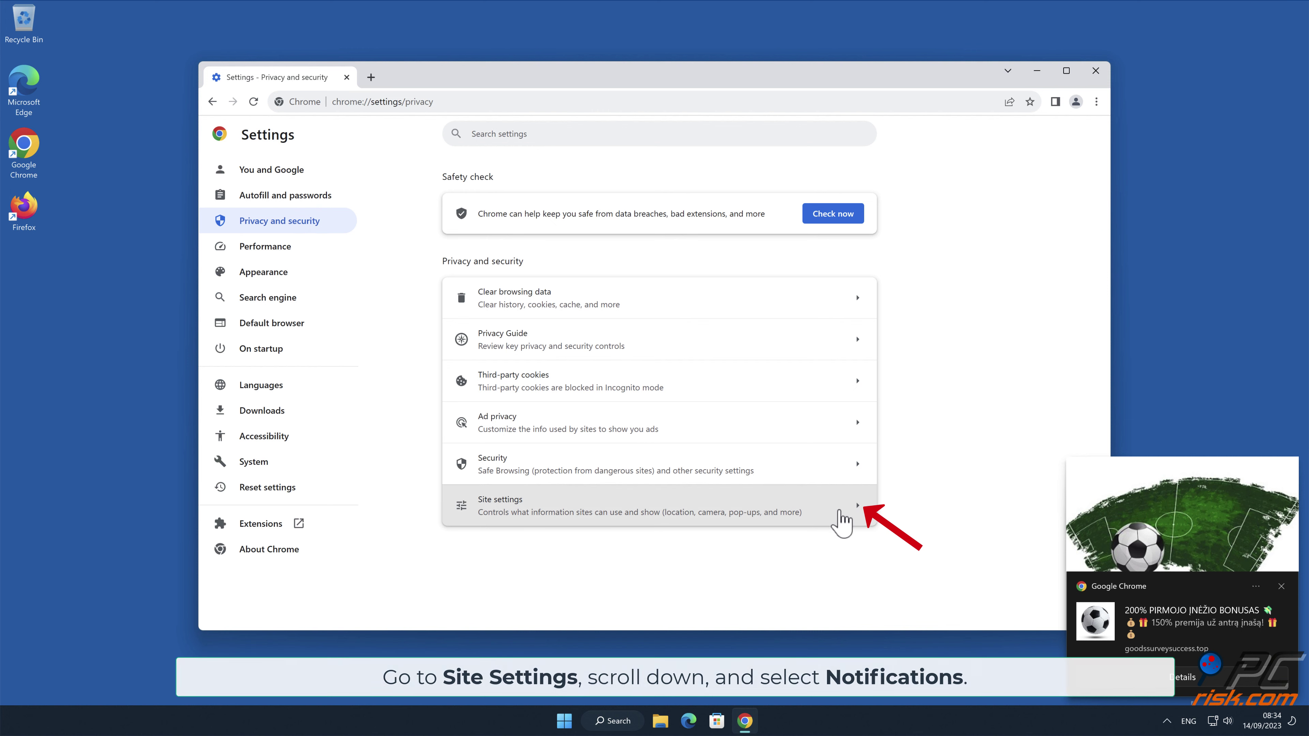
pyautogui.click(857, 508)
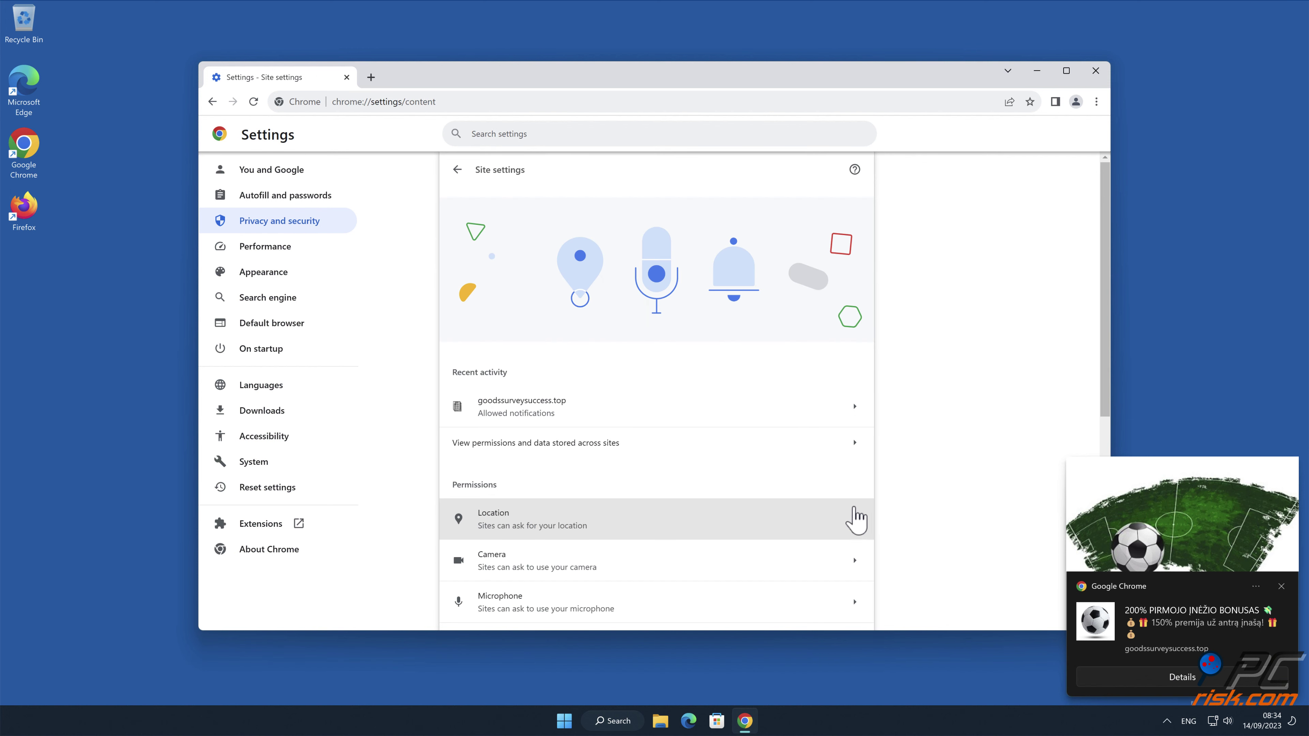
pyautogui.moveTo(1104, 262); pyautogui.dragTo(1097, 404)
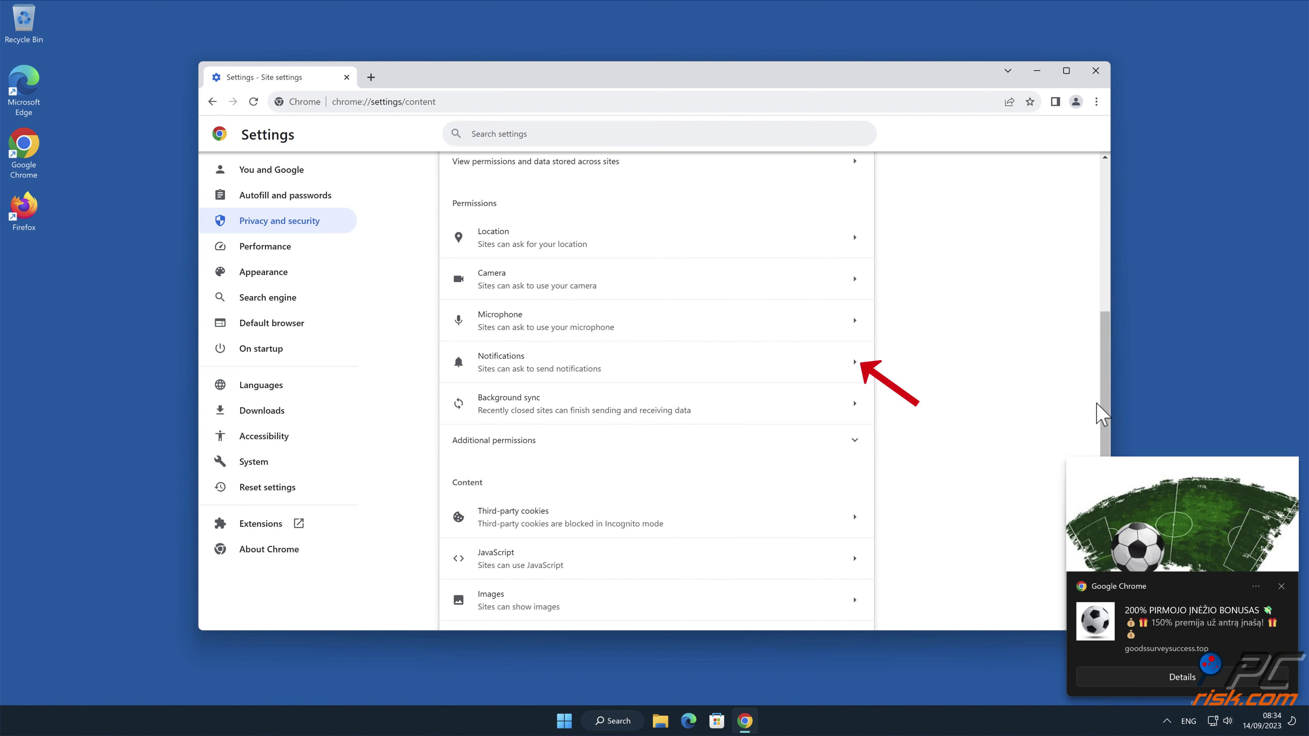
pyautogui.click(853, 367)
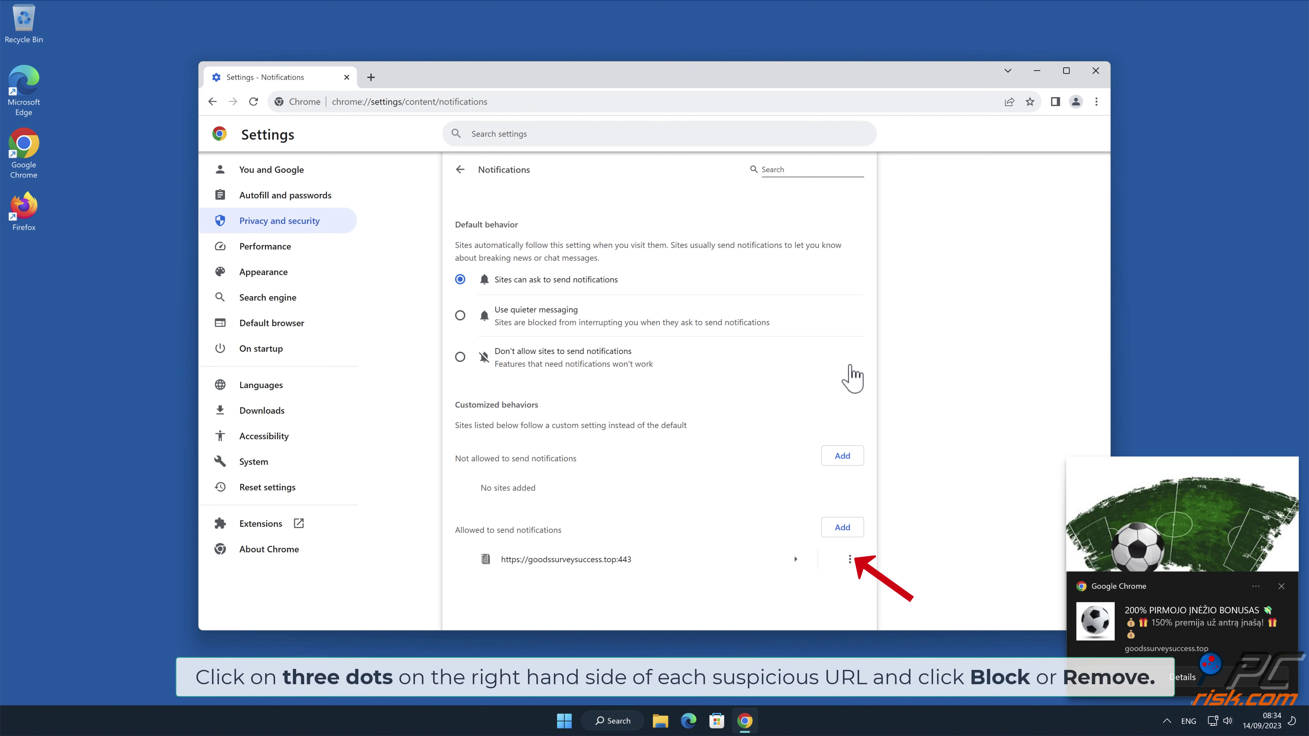
pyautogui.click(850, 560)
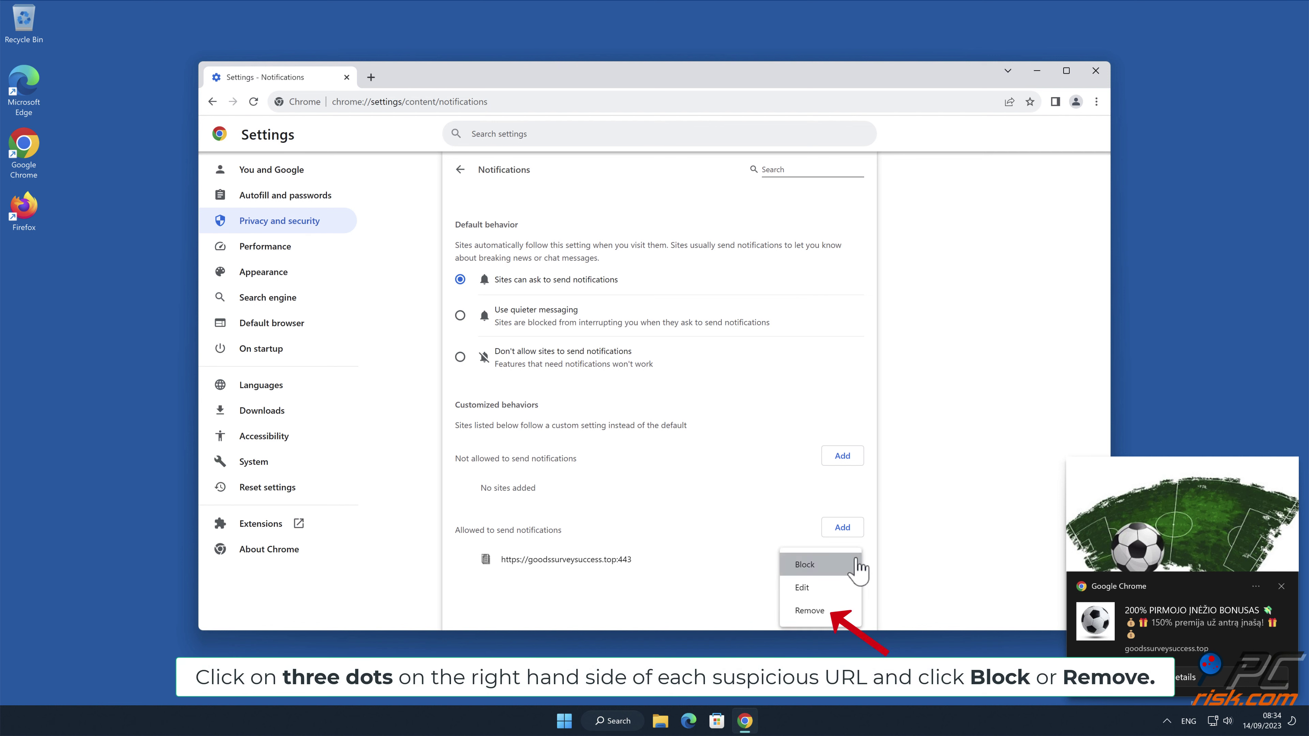
pyautogui.click(826, 612)
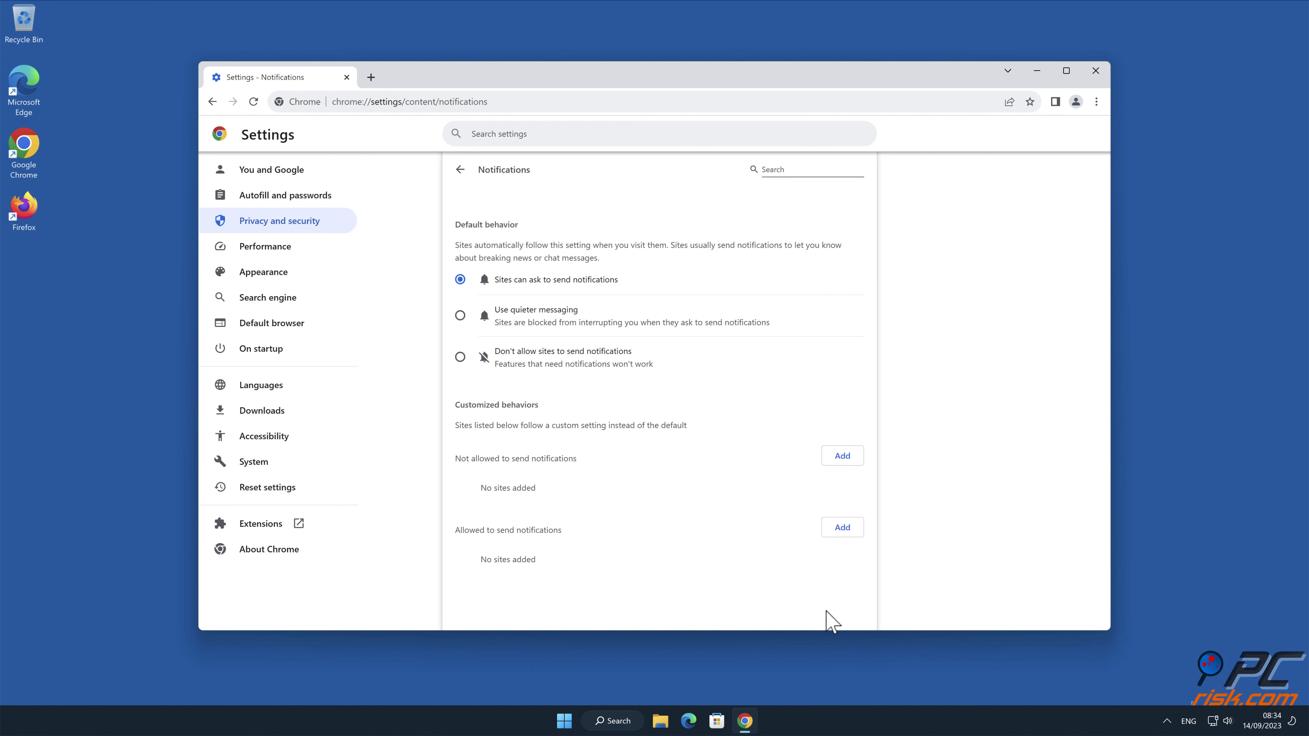
pyautogui.click(1097, 73)
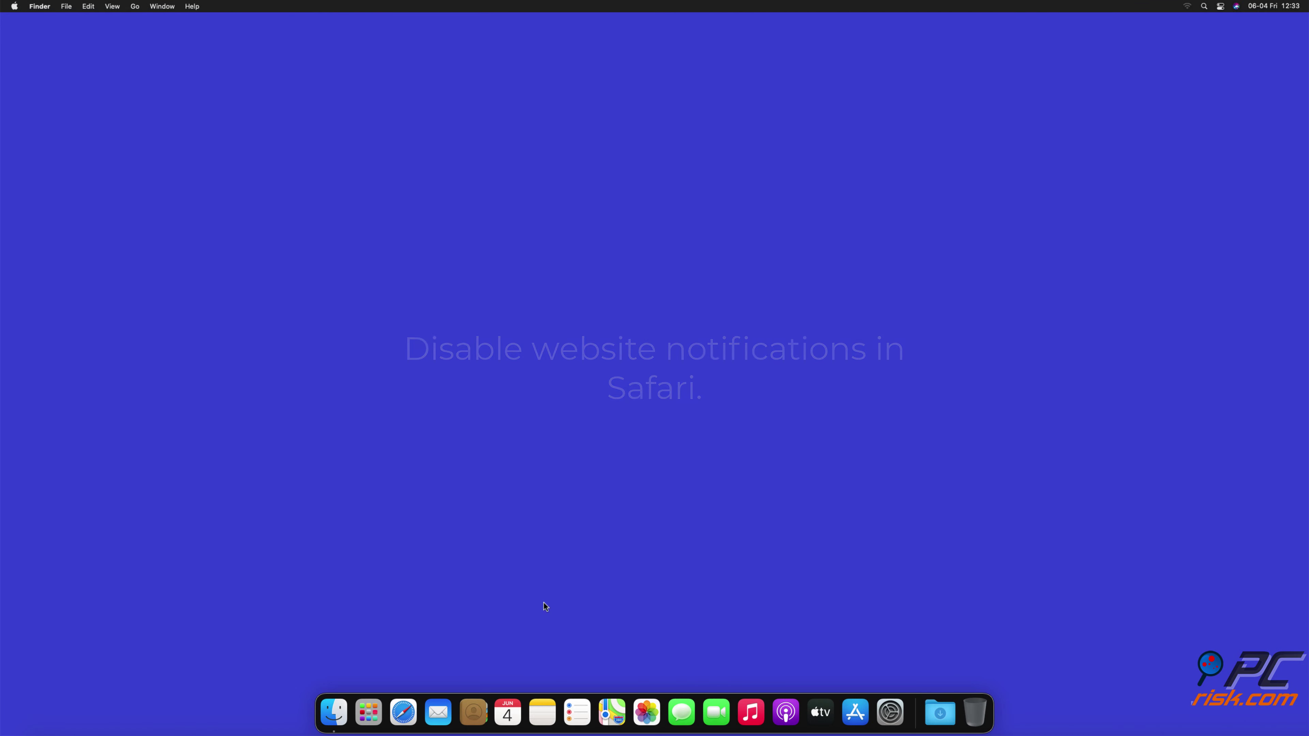
# - Launch Safari and open the Notifications list in the Websites section of its Settings
pyautogui.click(403, 714)
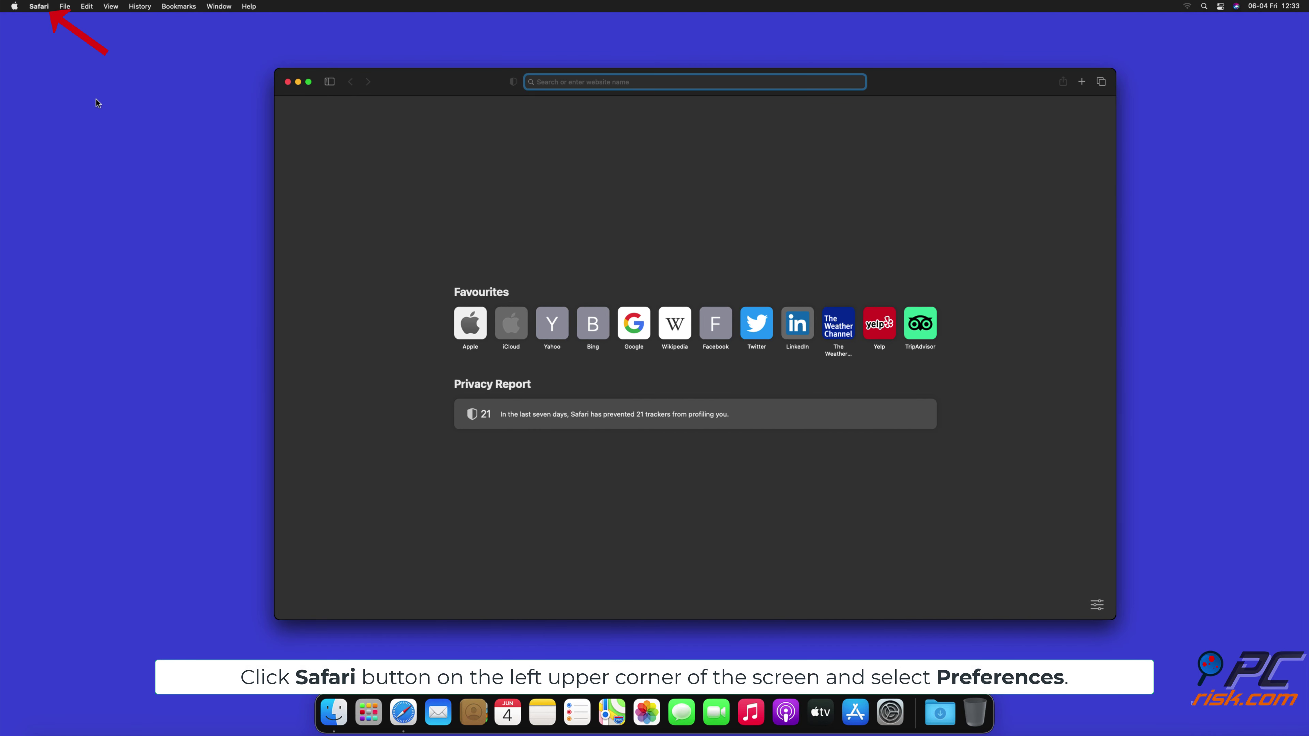
pyautogui.click(40, 7)
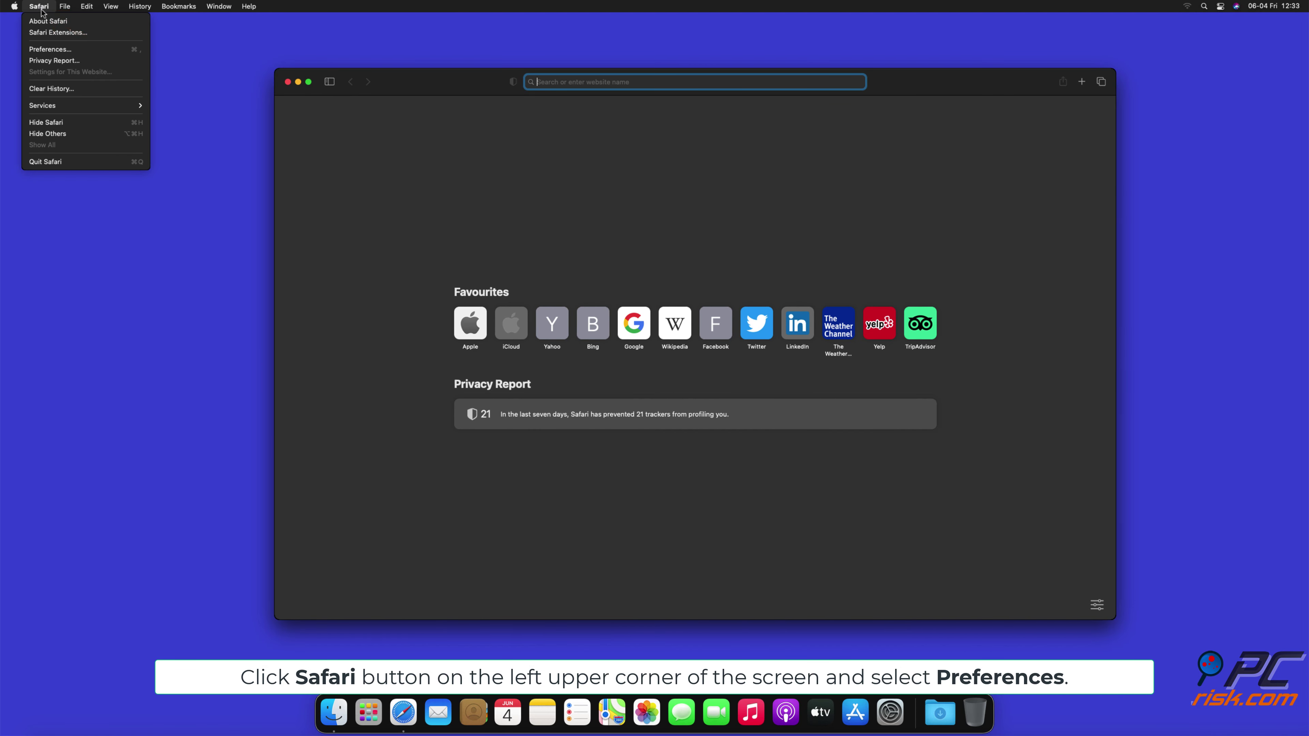
pyautogui.click(64, 49)
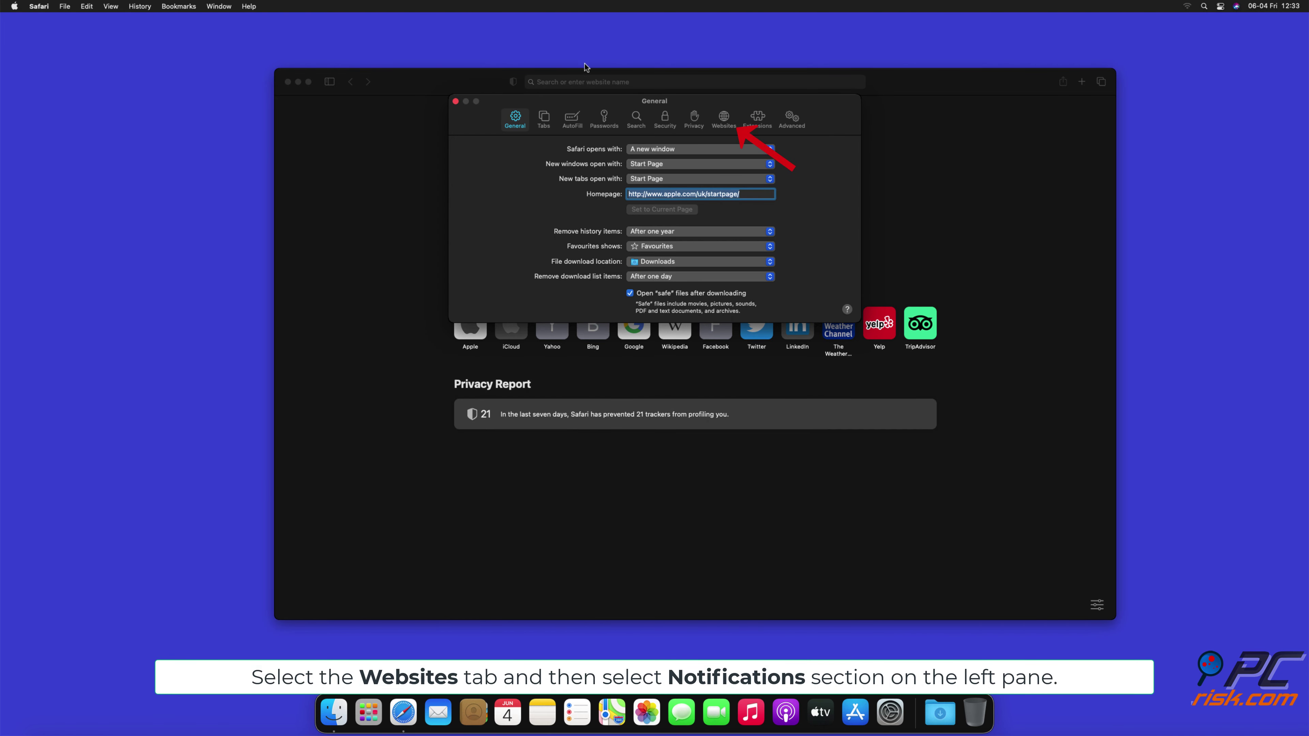
pyautogui.click(721, 120)
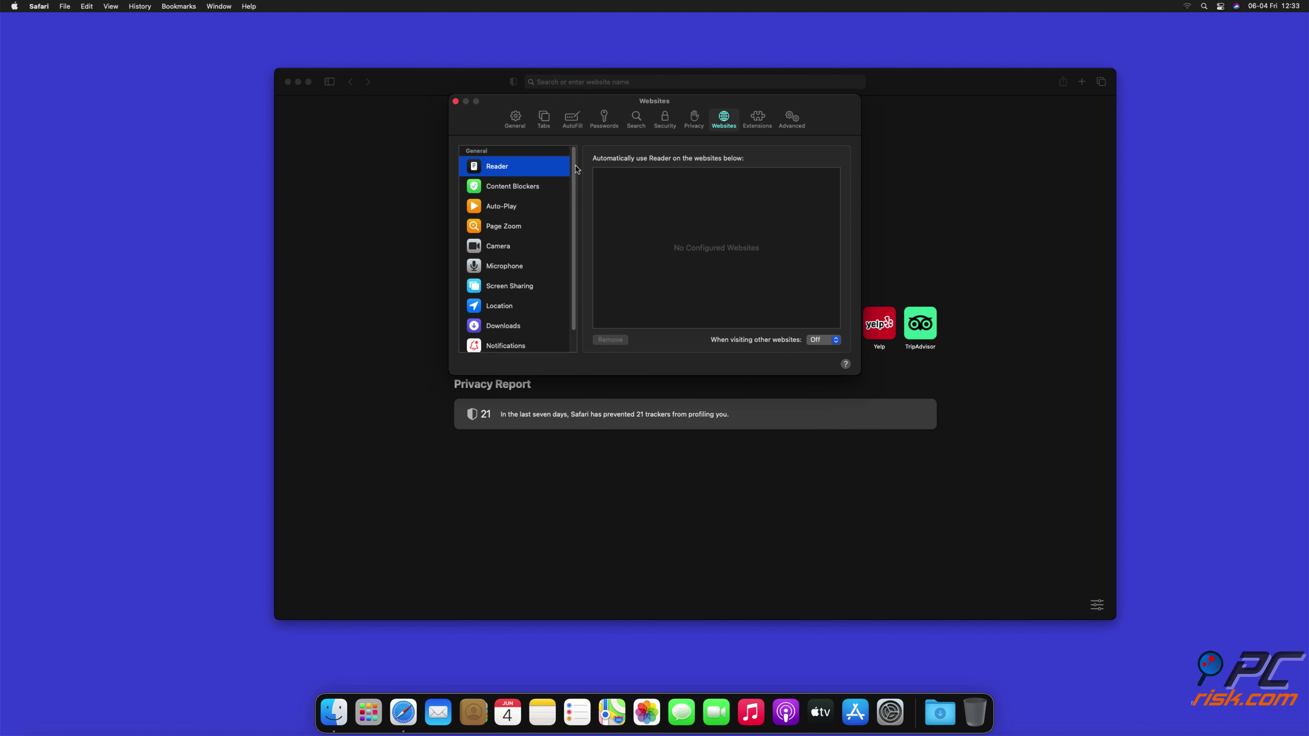
pyautogui.scroll(-1, 573, 181)
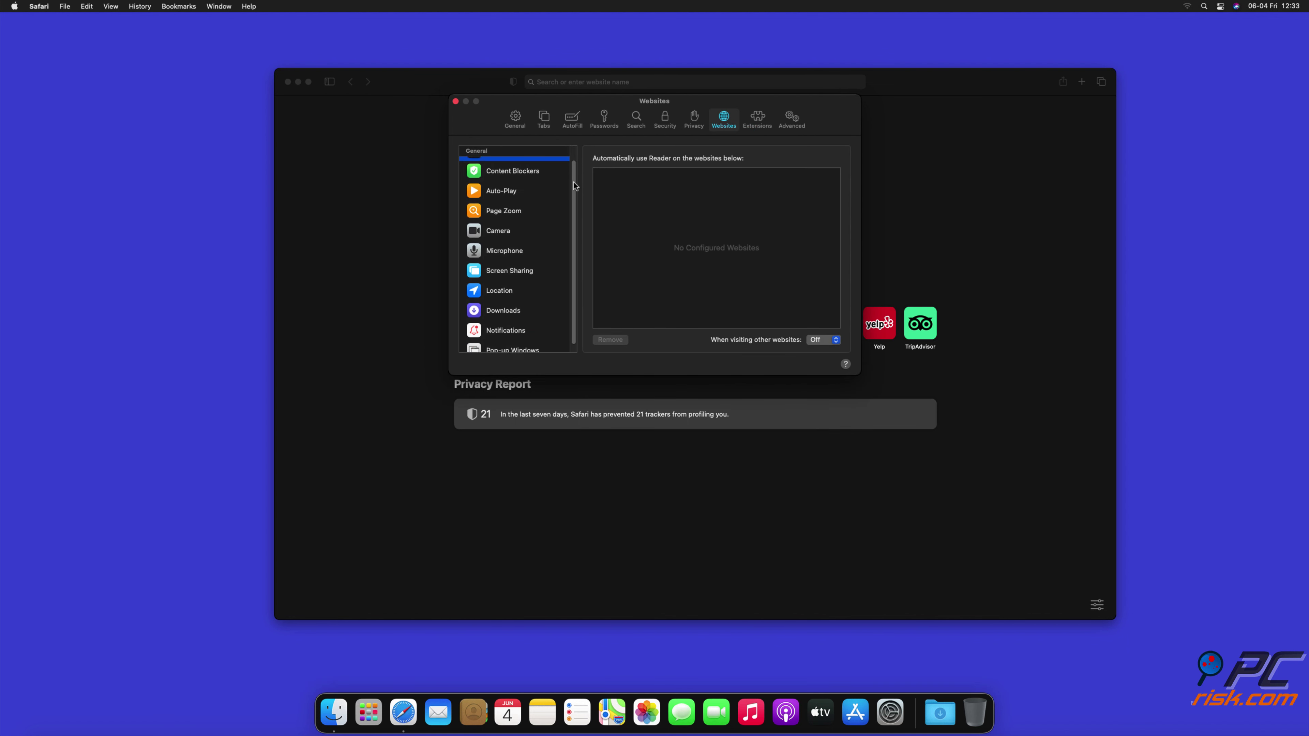
pyautogui.click(506, 324)
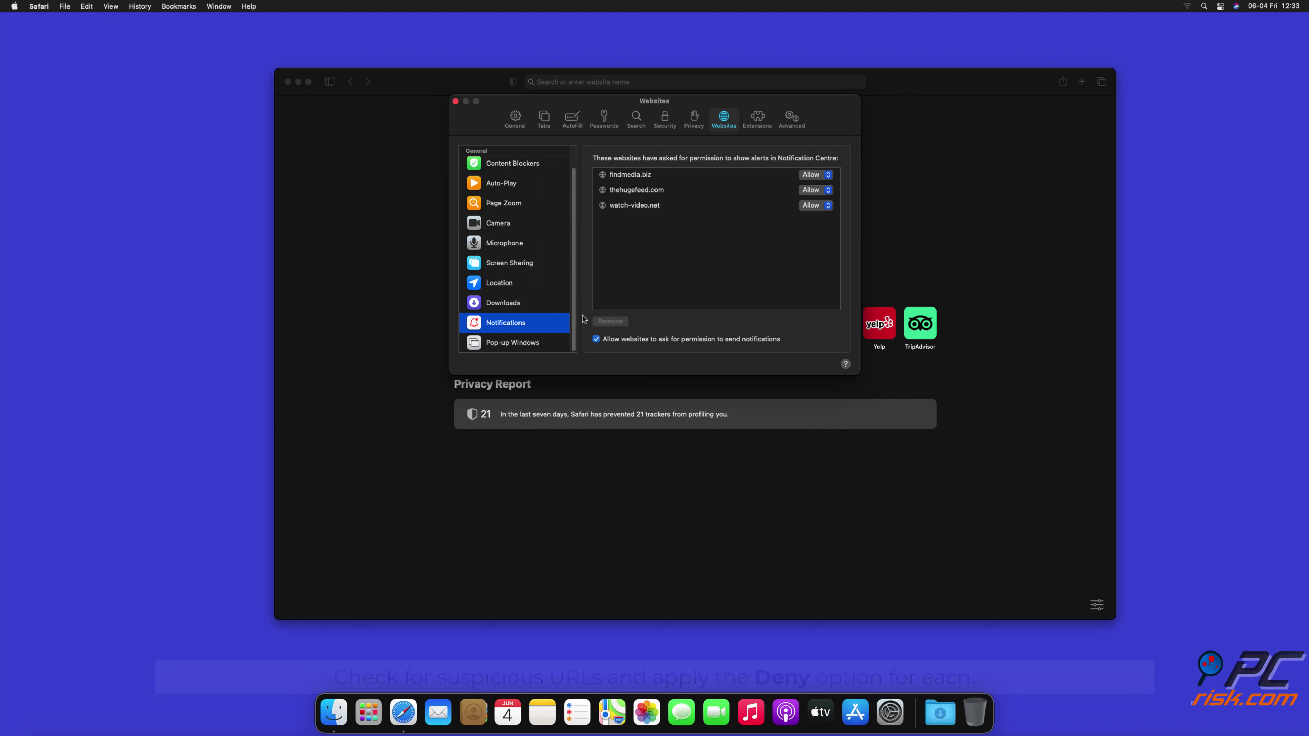
# - Set findmedia.biz, thehugefeed.com and watch-video.net to Deny, then close Settings and Safari
pyautogui.click(828, 176)
pyautogui.click(820, 188)
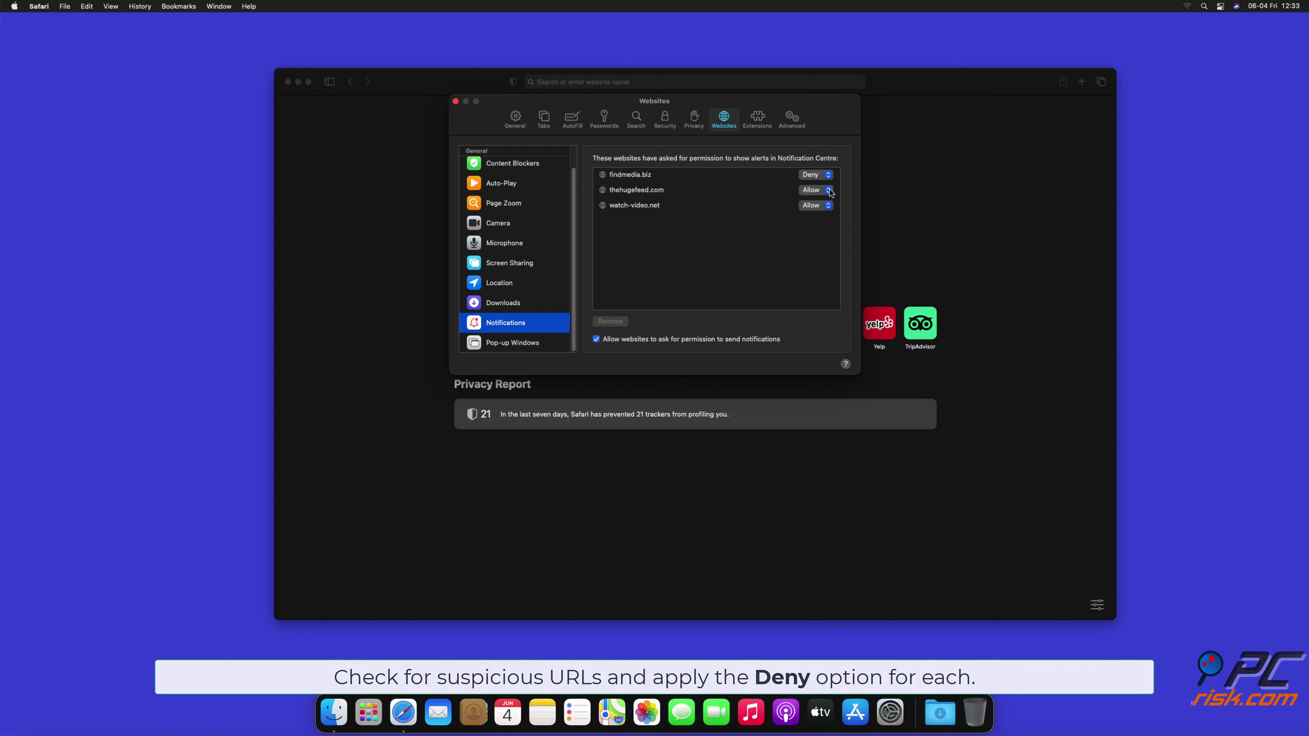
pyautogui.click(819, 190)
pyautogui.click(814, 203)
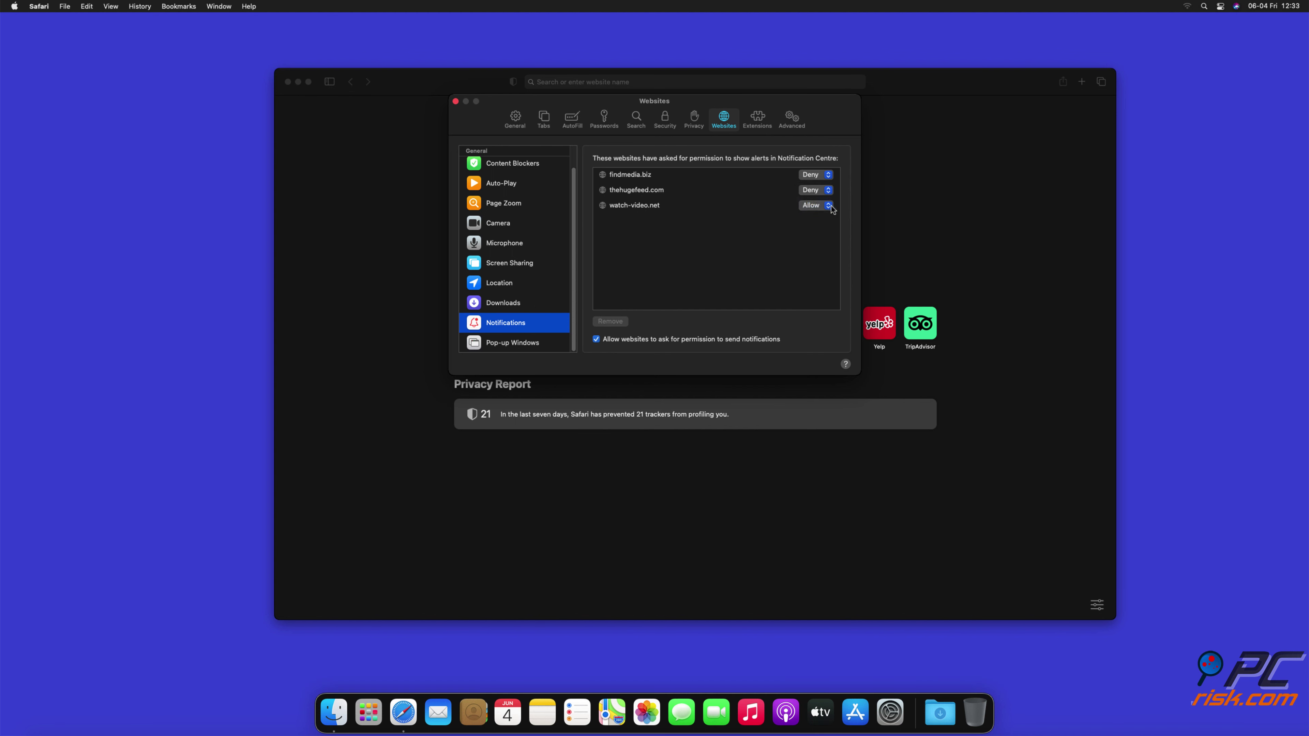
pyautogui.click(830, 207)
pyautogui.click(815, 220)
pyautogui.click(456, 102)
pyautogui.click(288, 83)
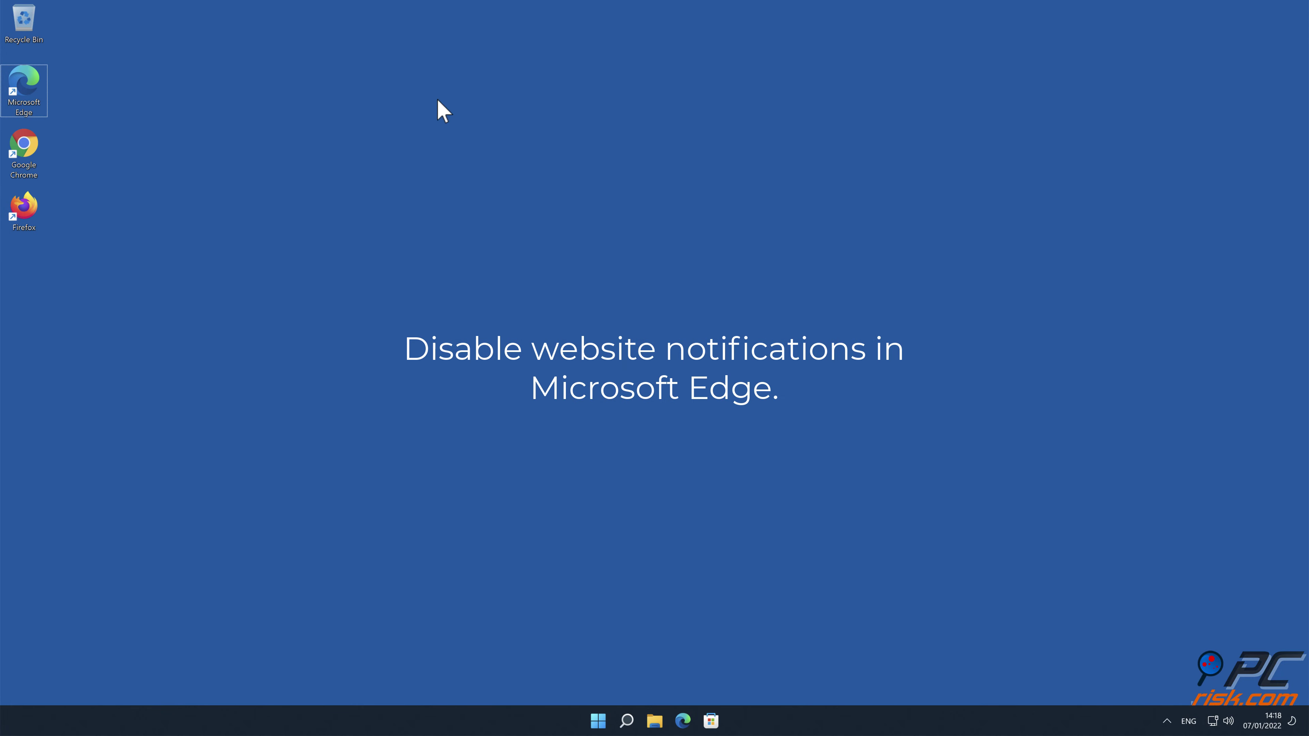
# - Launch Edge, open Settings > Cookies and site permissions, and scroll to All permissions
pyautogui.doubleClick(30, 90)
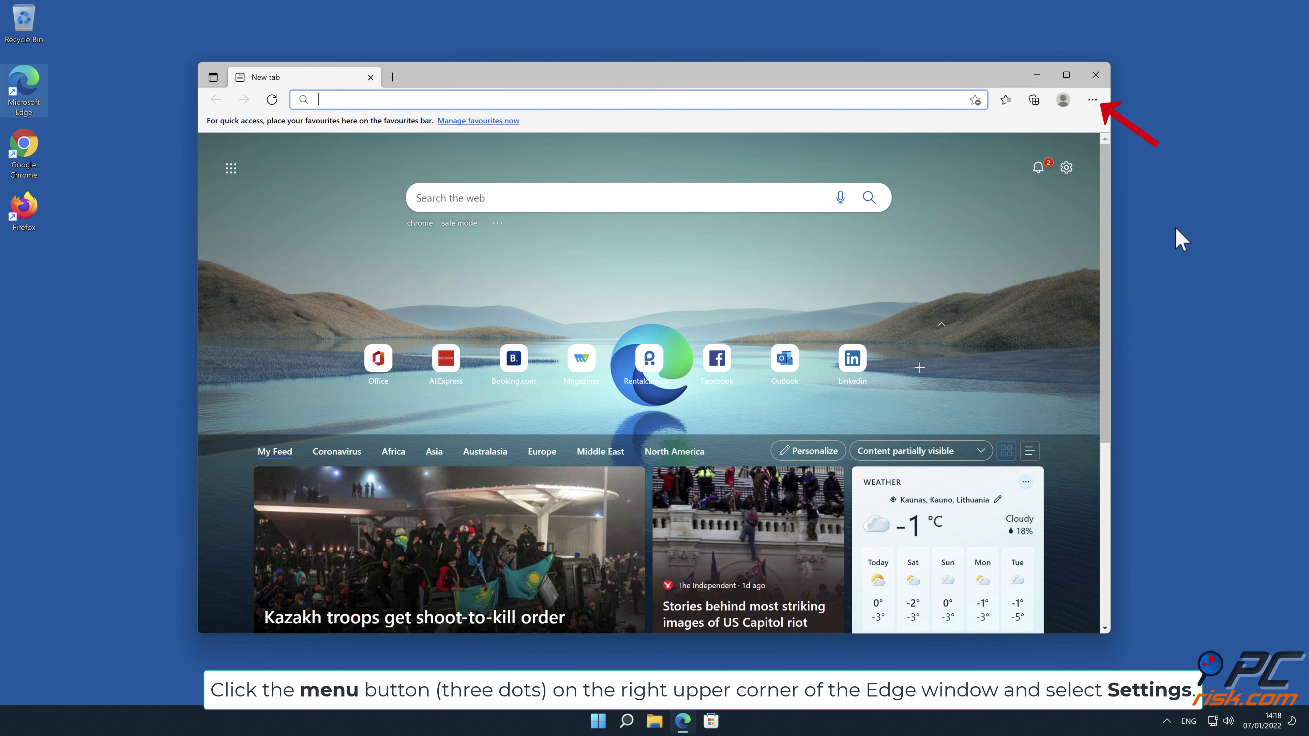
pyautogui.click(1092, 100)
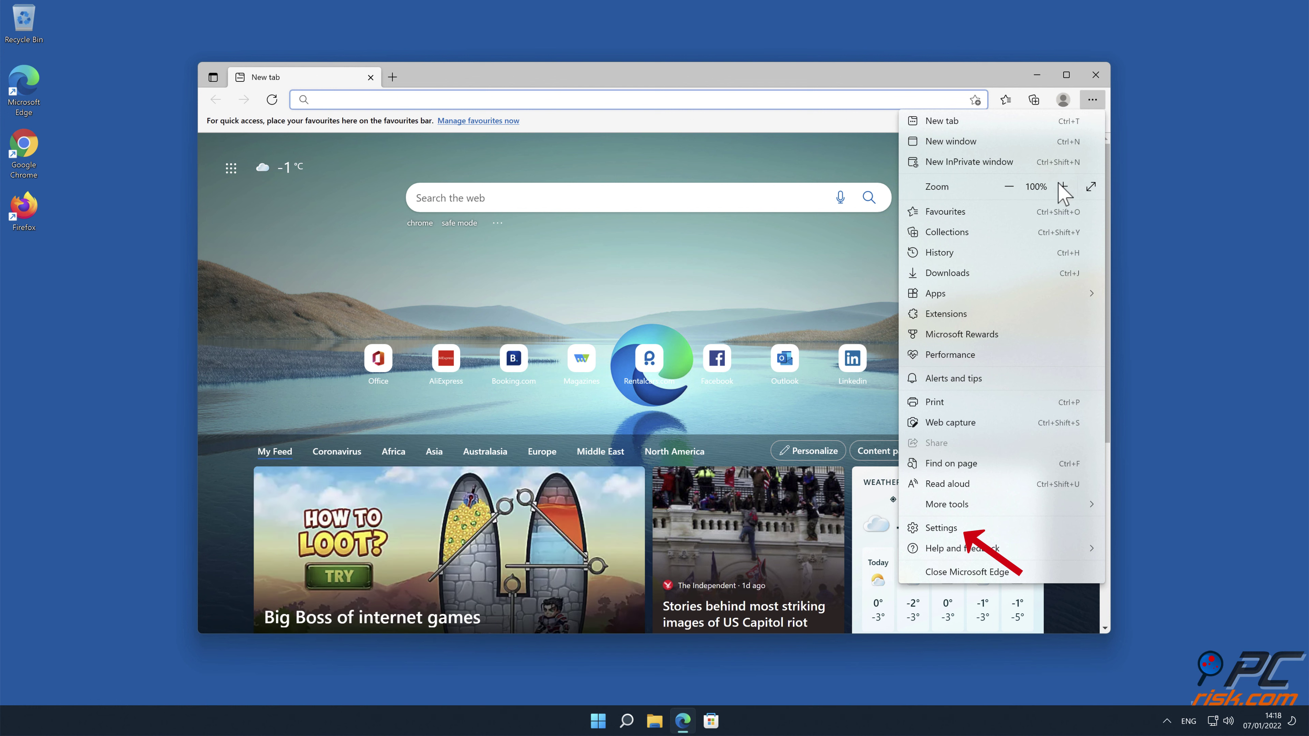
pyautogui.click(978, 528)
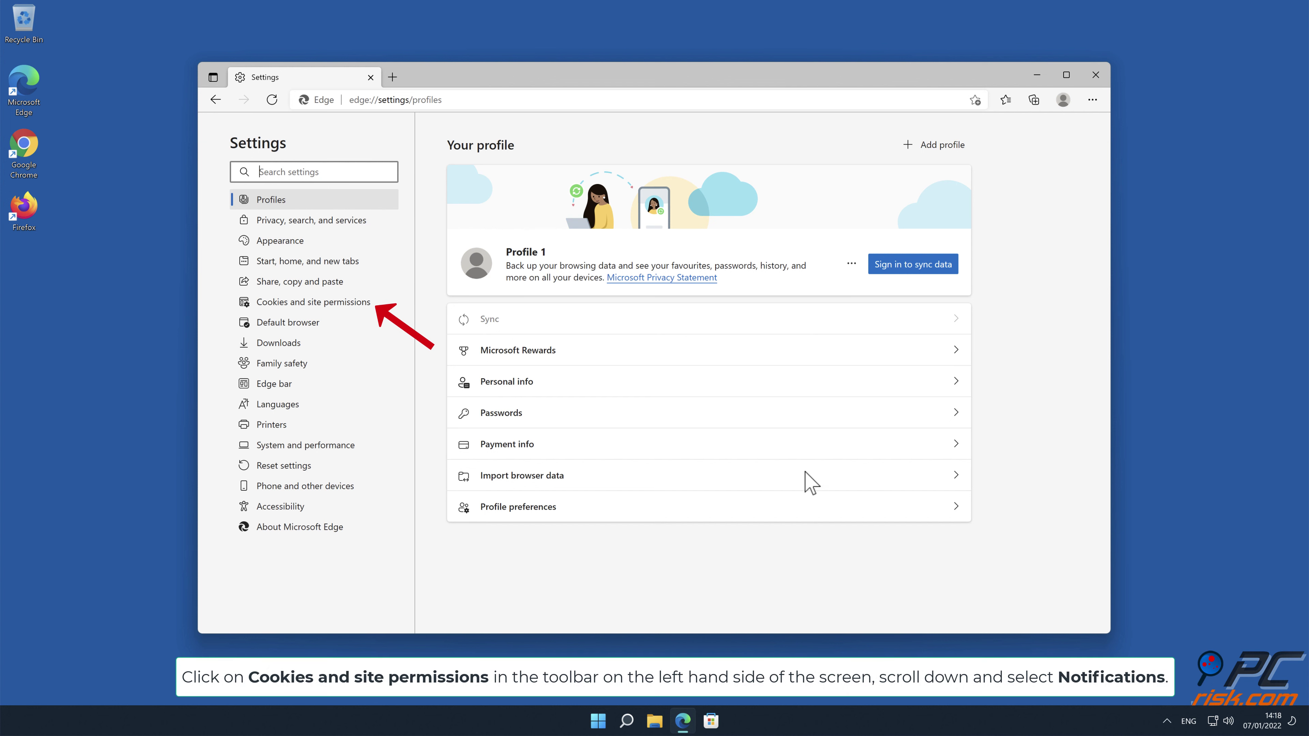
pyautogui.click(361, 308)
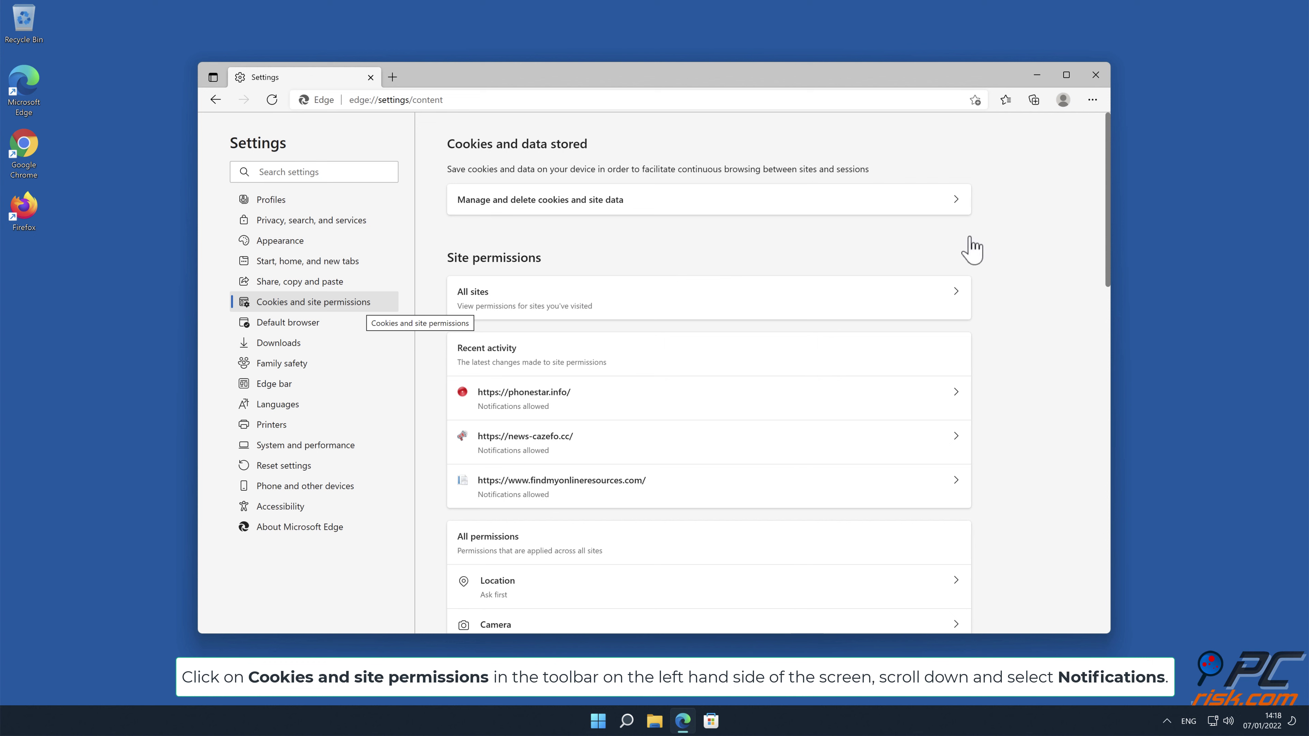
pyautogui.moveTo(1107, 207); pyautogui.dragTo(1112, 339)
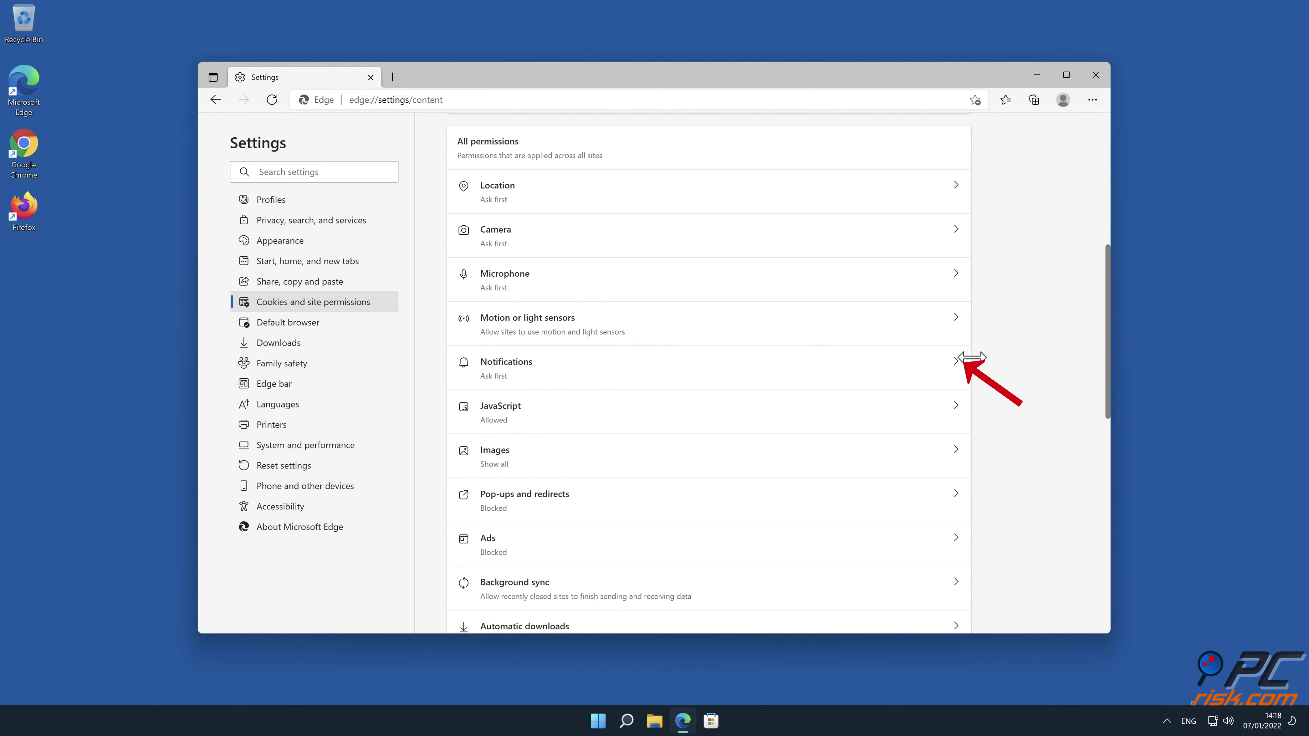
# - In Notifications, remove news-cazefo.cc, findmyonlineresources.com and phonestar.info from Allow, then close Edge
pyautogui.click(956, 372)
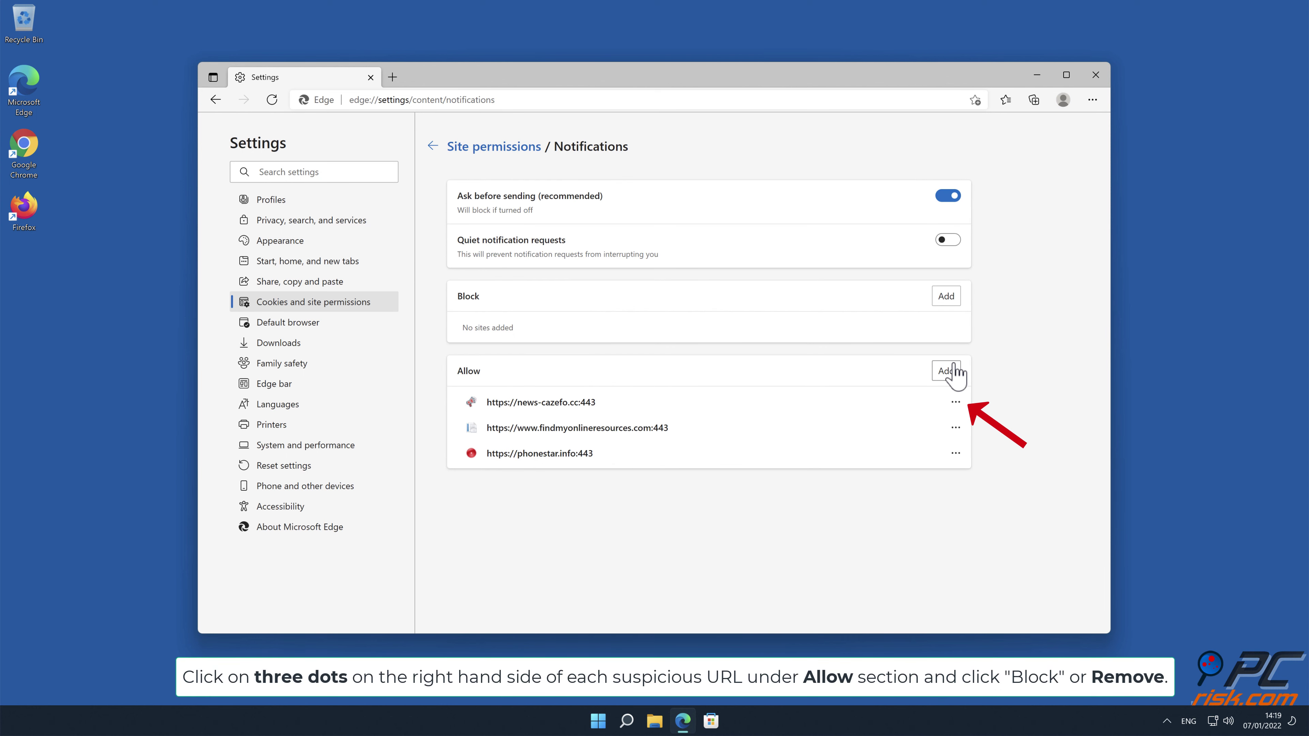
pyautogui.click(956, 402)
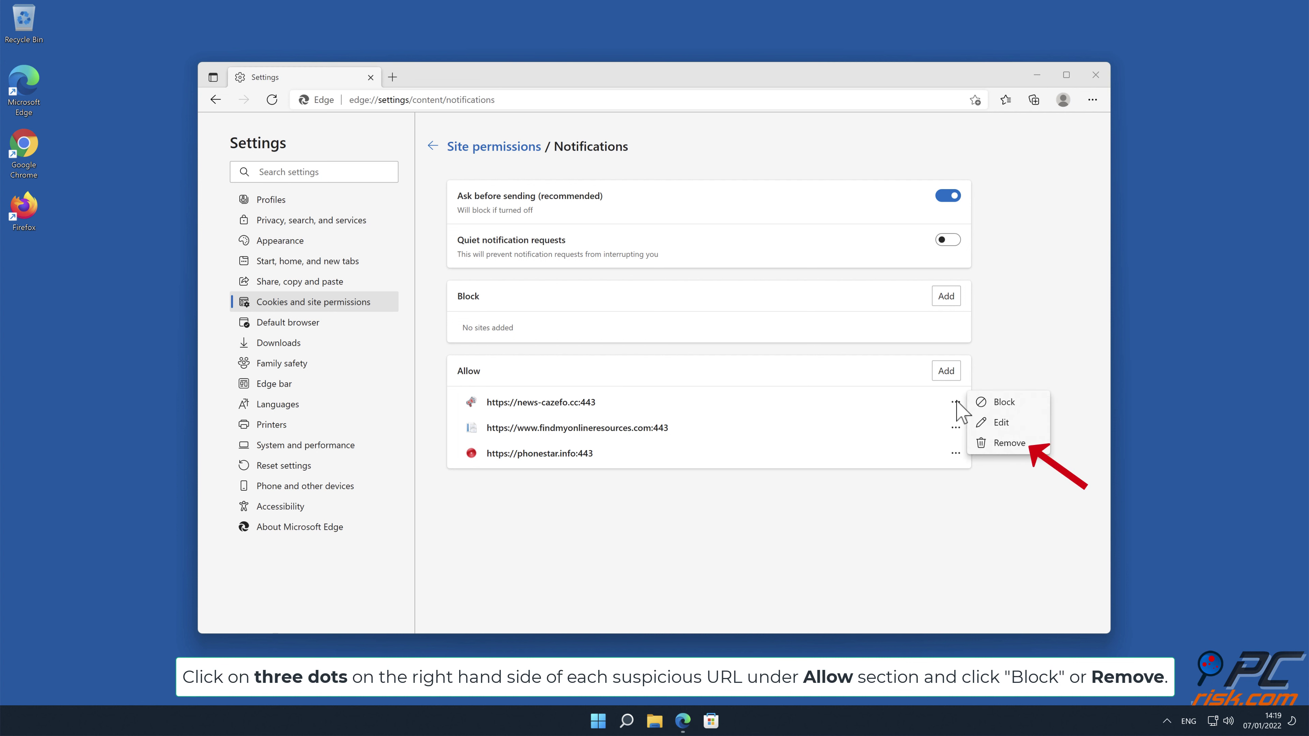
pyautogui.click(1009, 445)
pyautogui.click(957, 404)
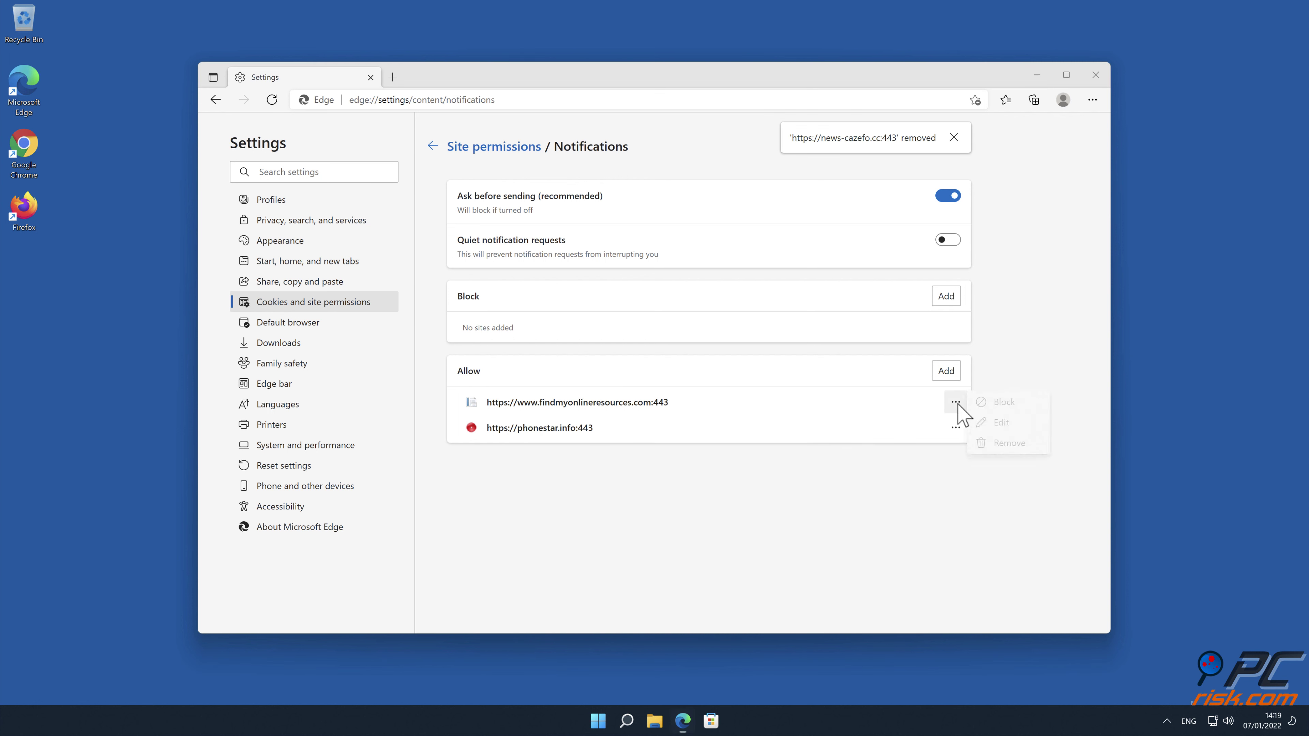
pyautogui.click(1010, 444)
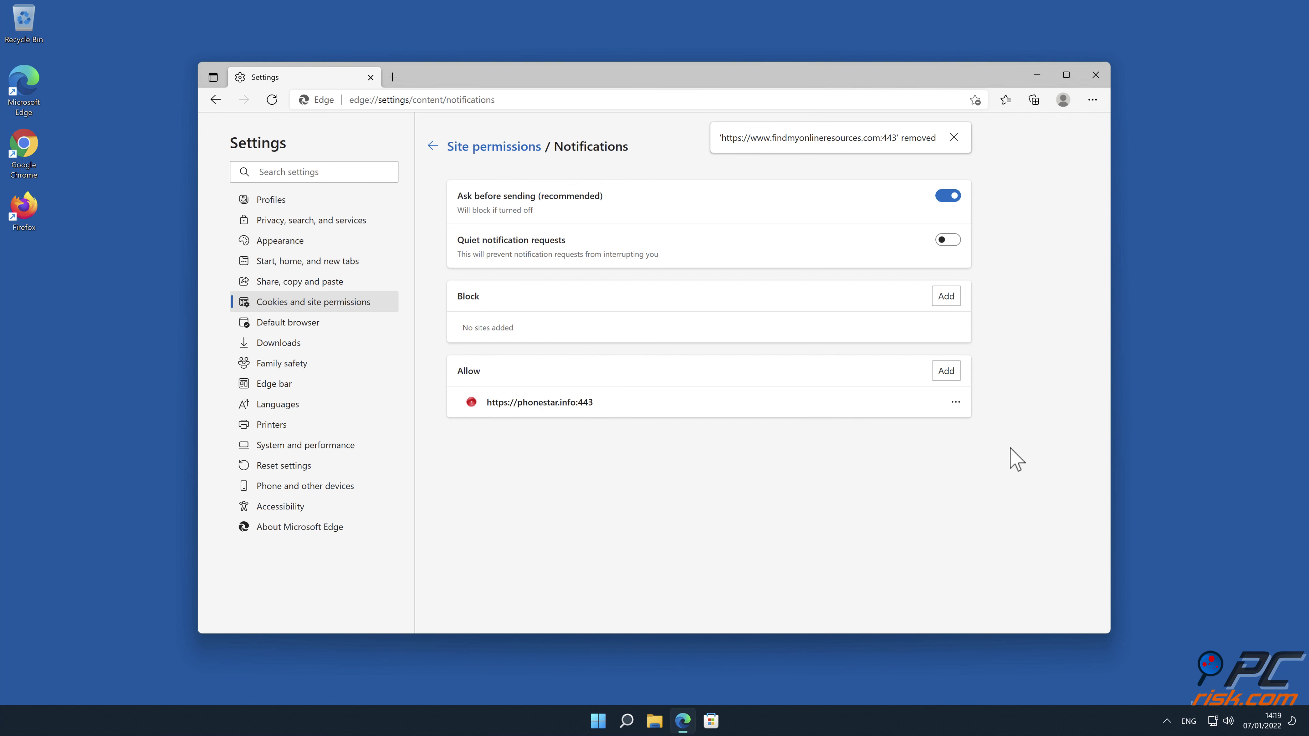
pyautogui.click(956, 404)
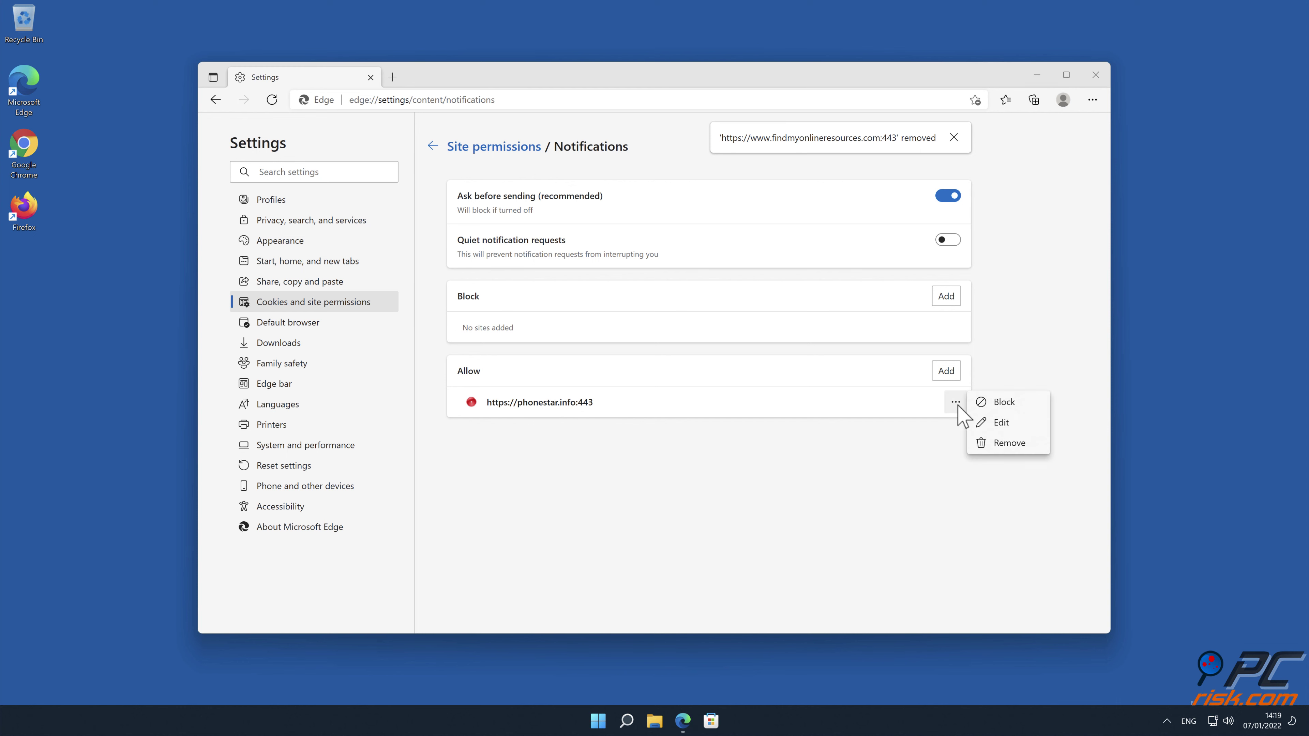
pyautogui.click(1000, 441)
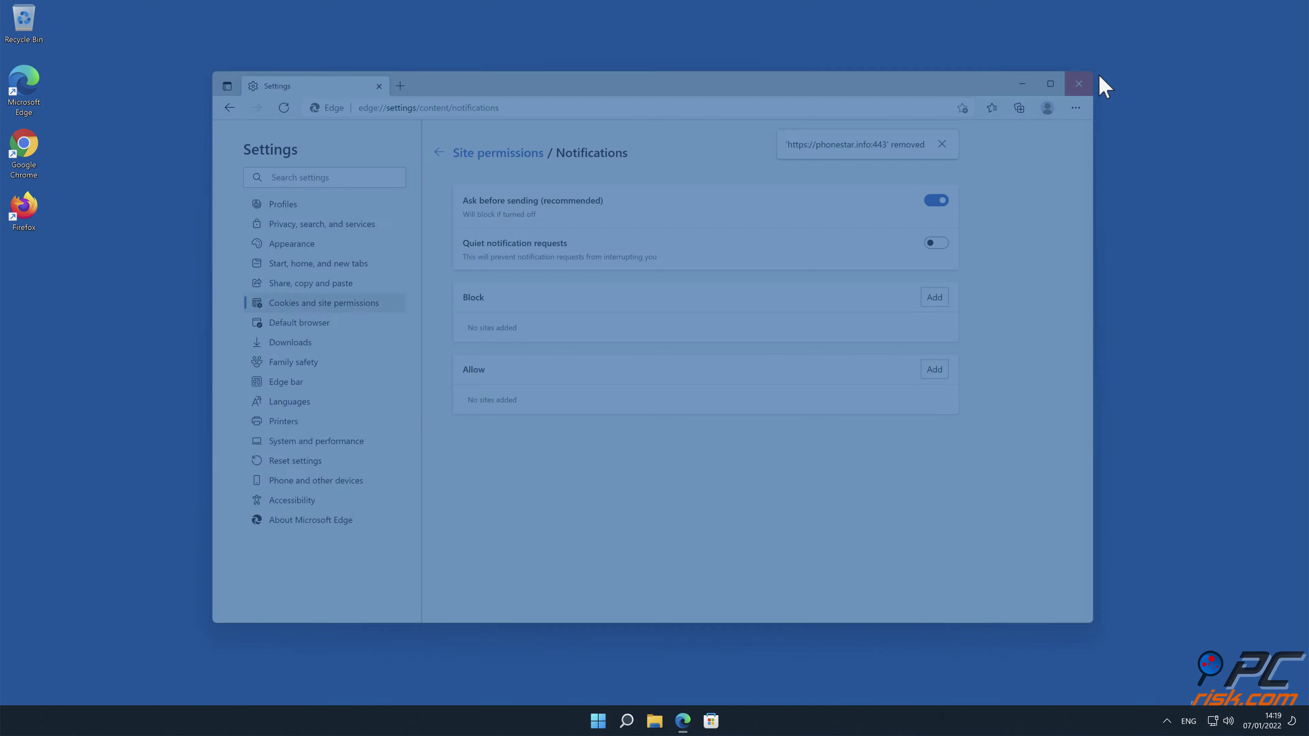
pyautogui.click(1095, 75)
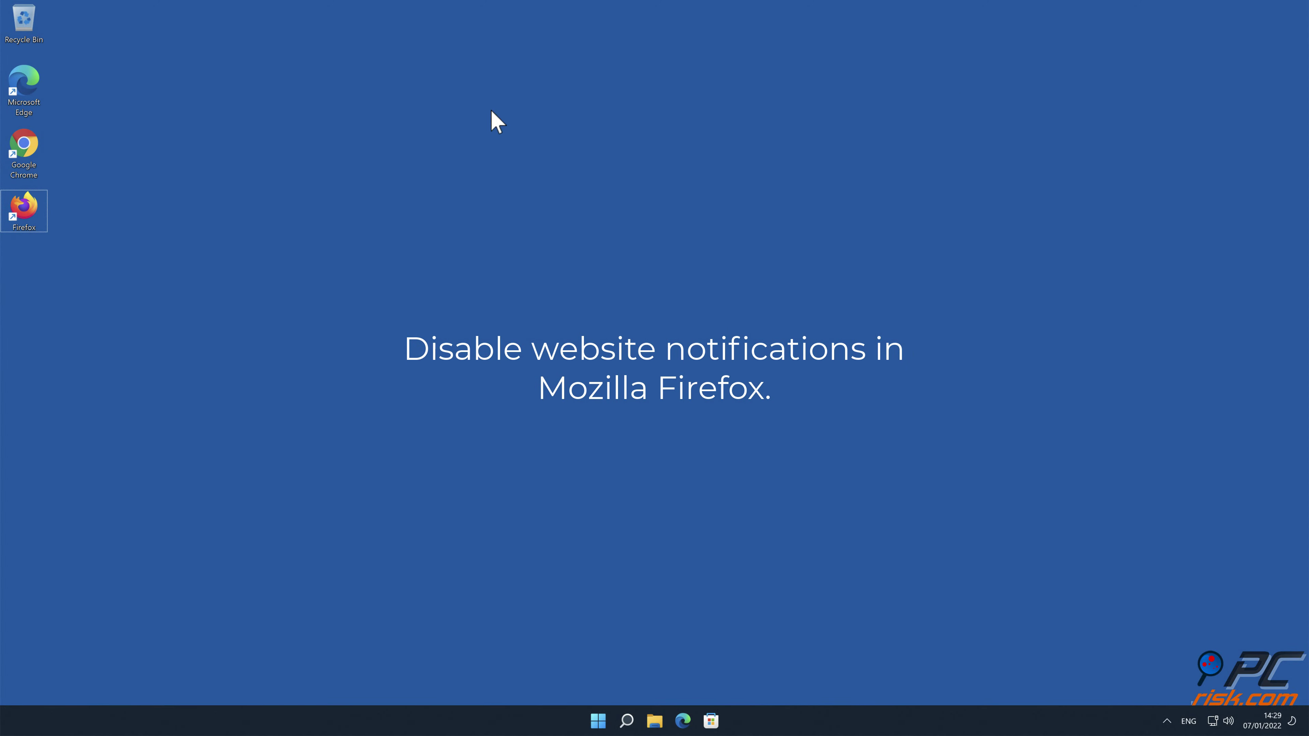
# - Launch Firefox and go to Settings > Privacy & Security, scrolled down to Permissions
pyautogui.doubleClick(17, 210)
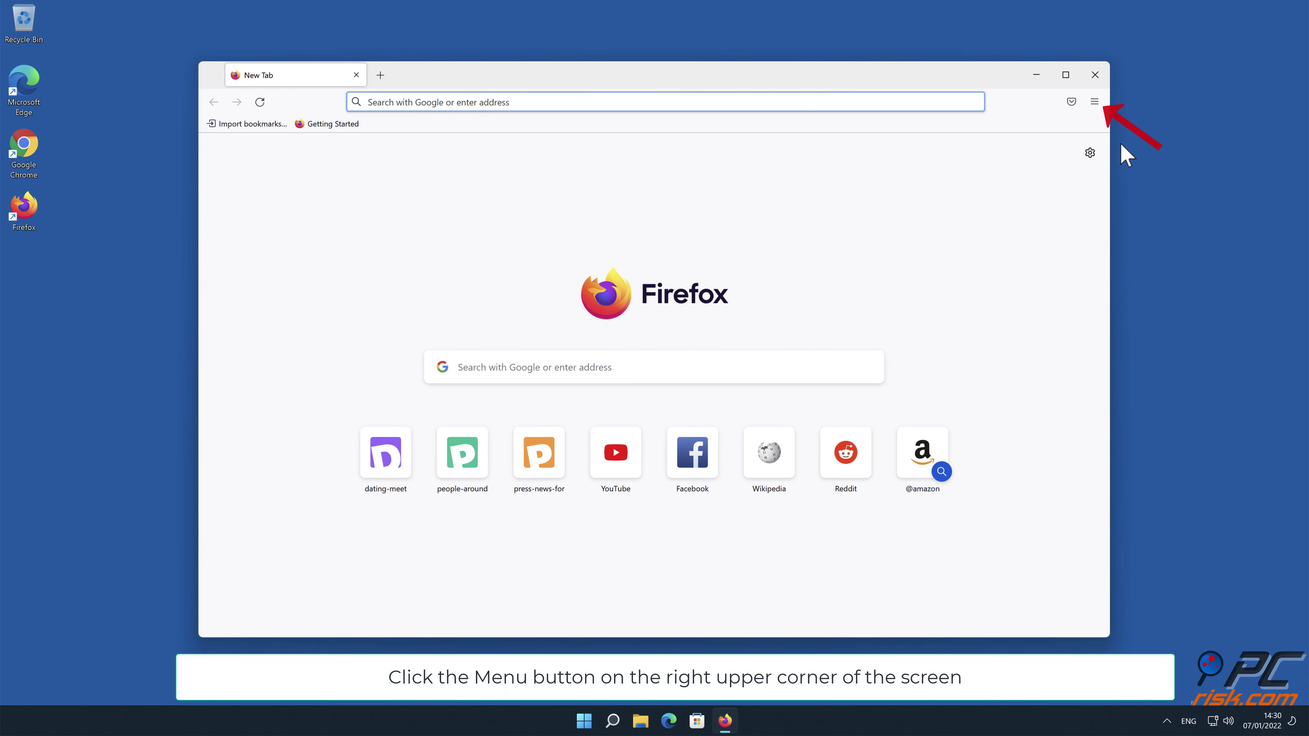
pyautogui.click(1094, 102)
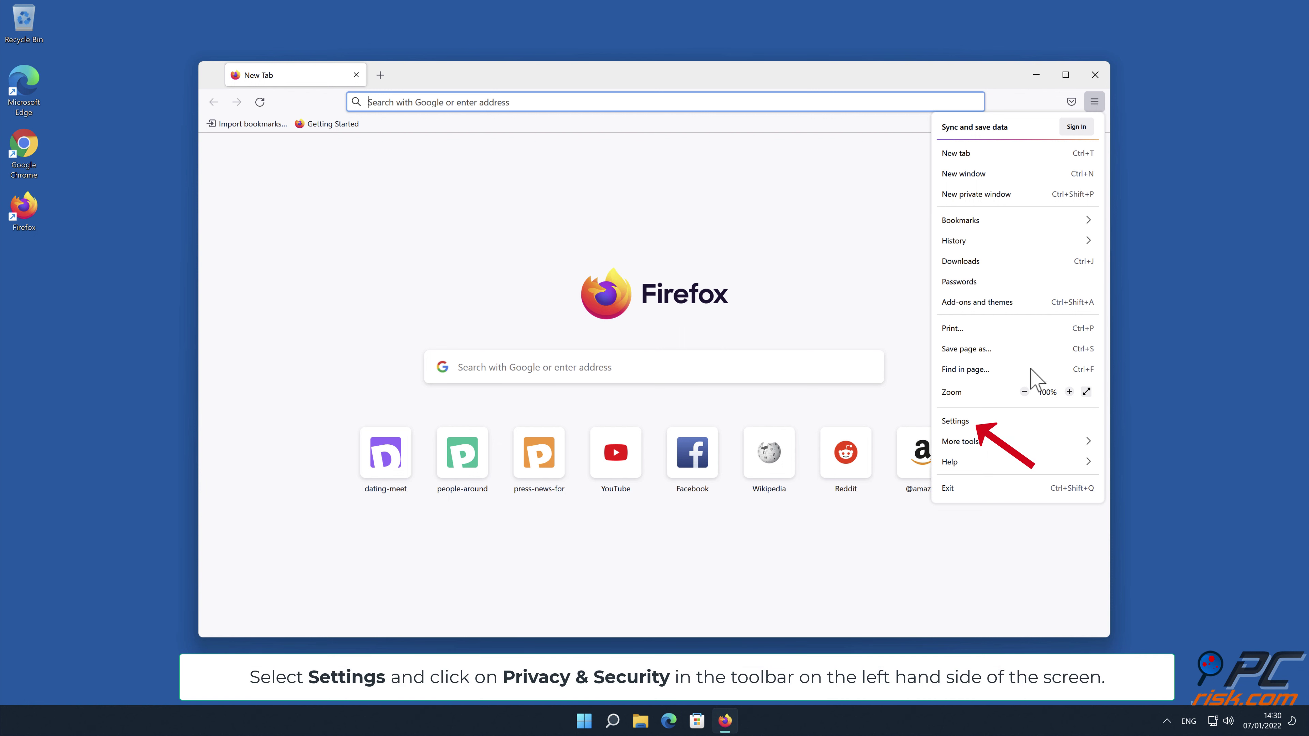
pyautogui.click(1024, 421)
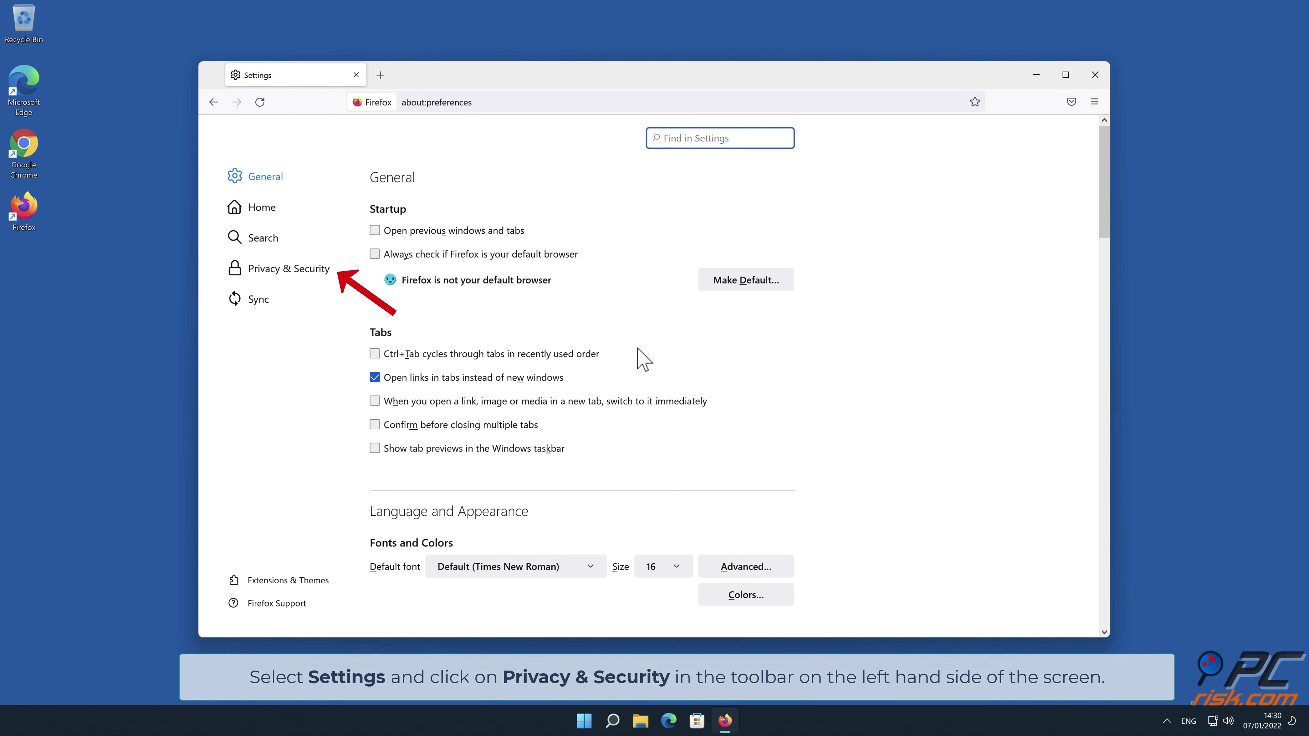
pyautogui.click(308, 268)
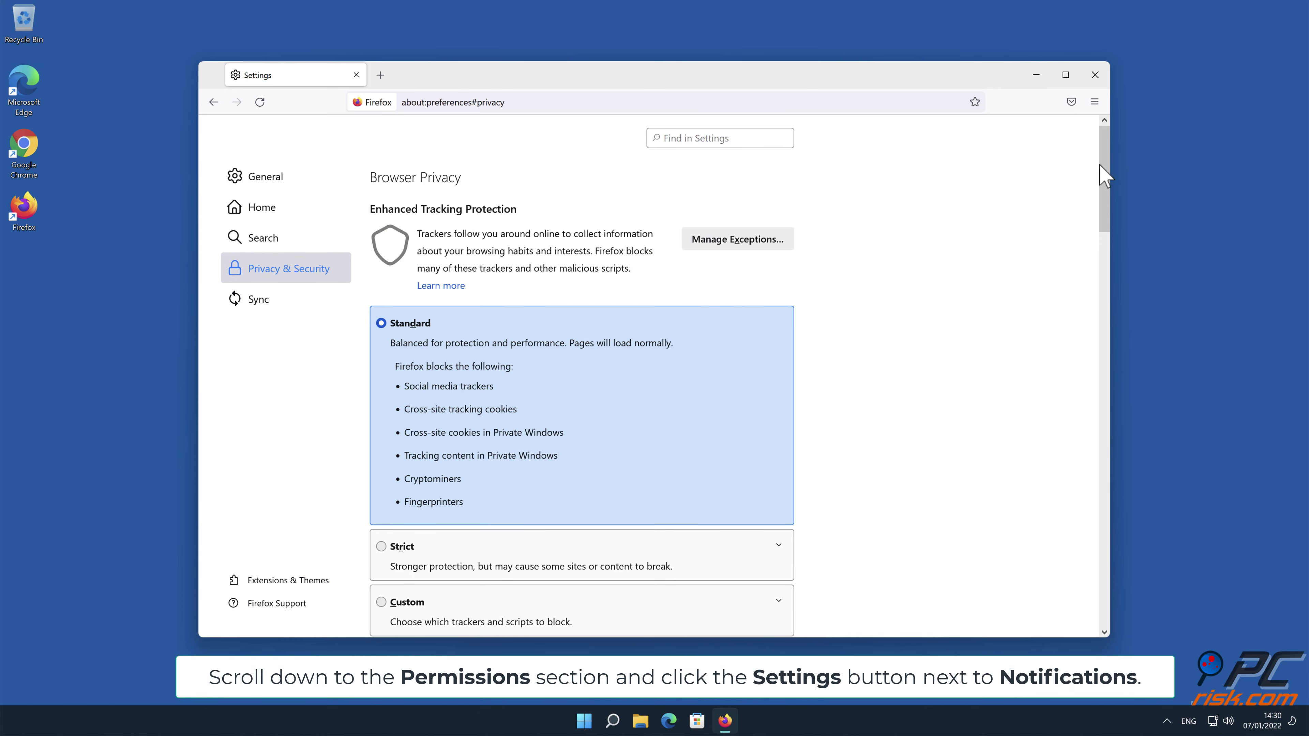
pyautogui.moveTo(1103, 178); pyautogui.dragTo(1105, 429)
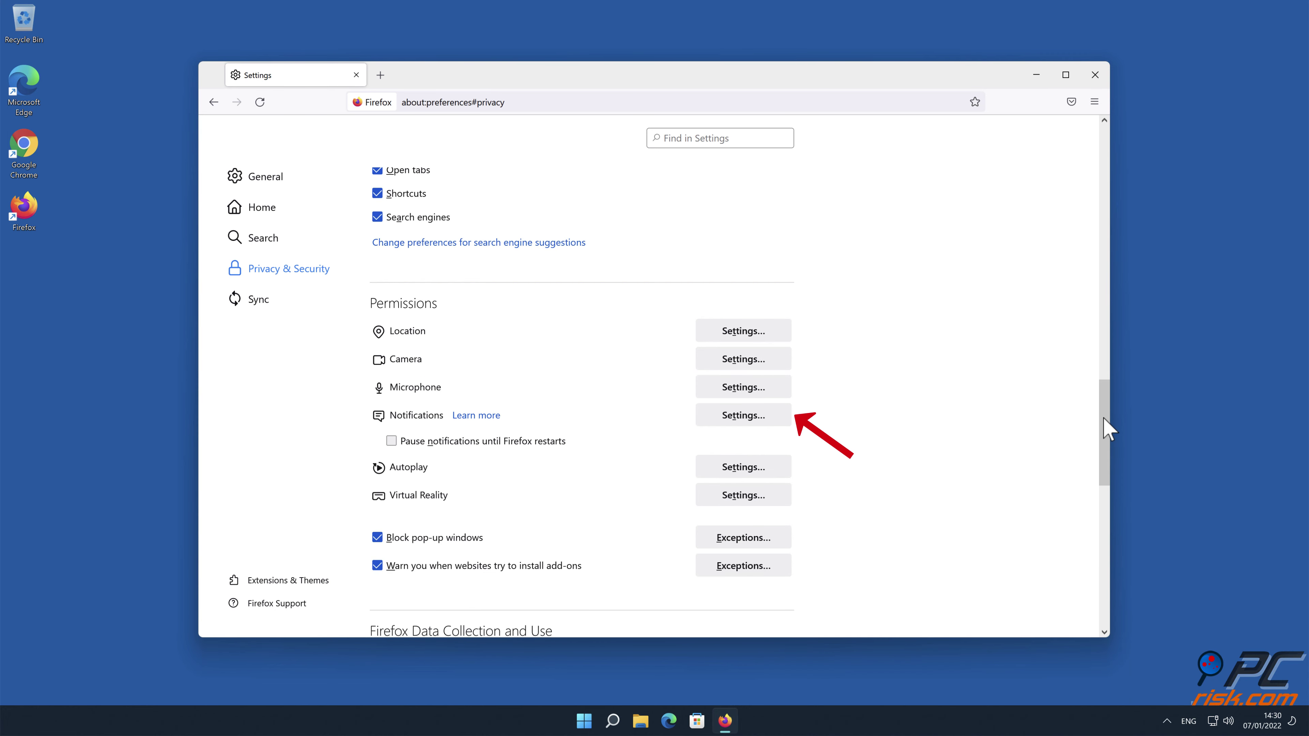
# - Set eclto.people-around.me, d.dating-meet.top and xetna.press-news-for.me notifications to Block, save, then close Firefox
pyautogui.click(779, 417)
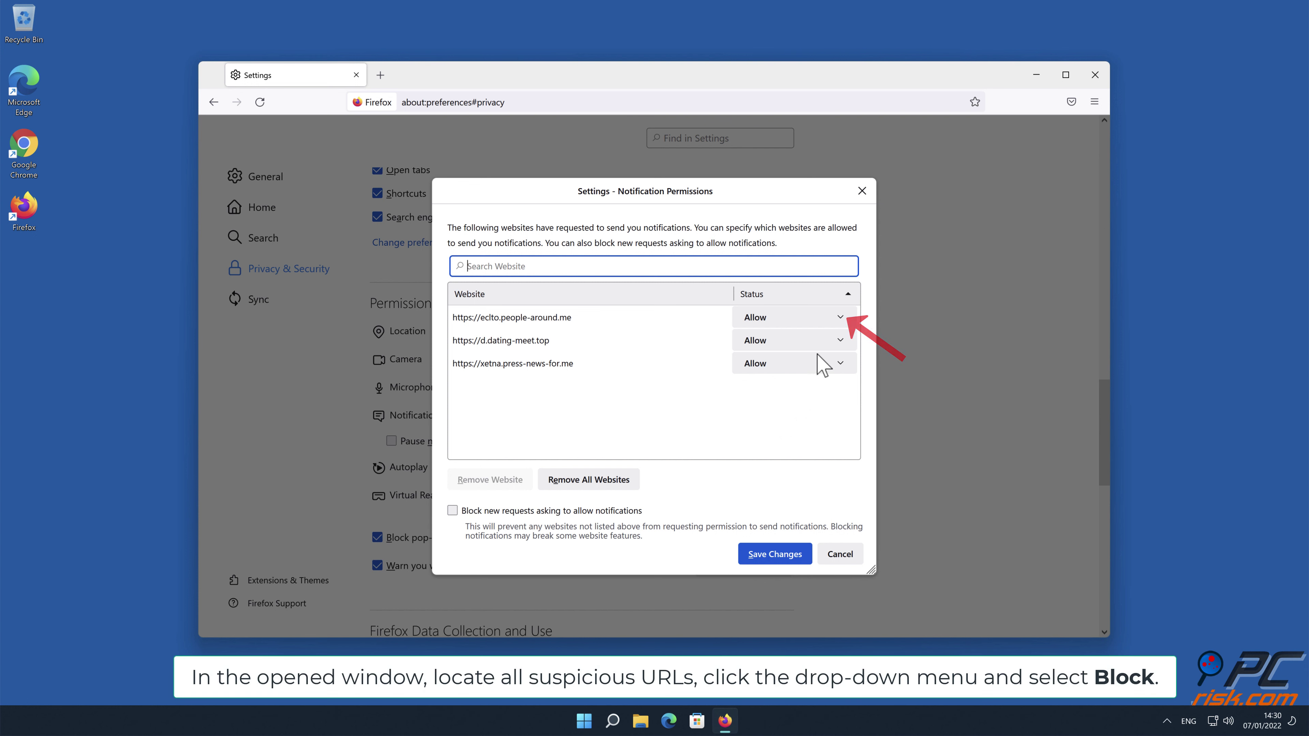
pyautogui.click(842, 325)
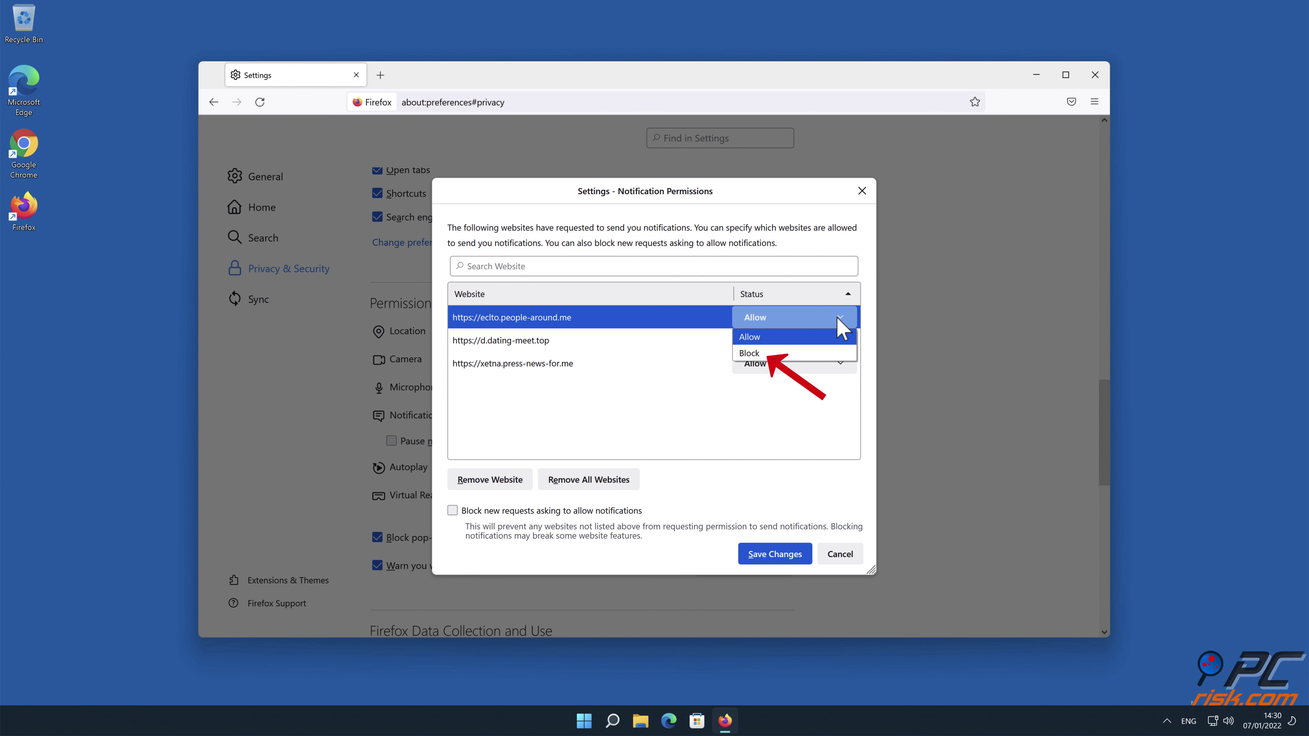
pyautogui.click(825, 353)
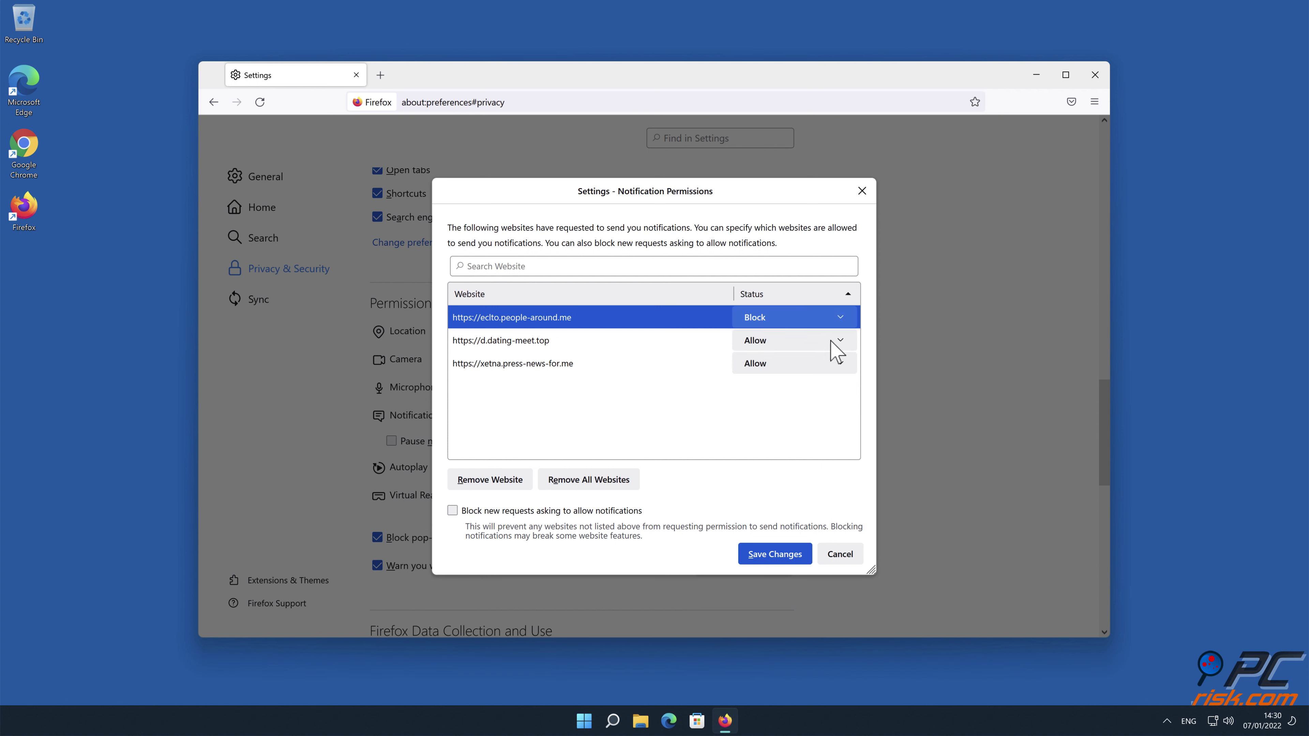
pyautogui.click(842, 345)
pyautogui.click(808, 377)
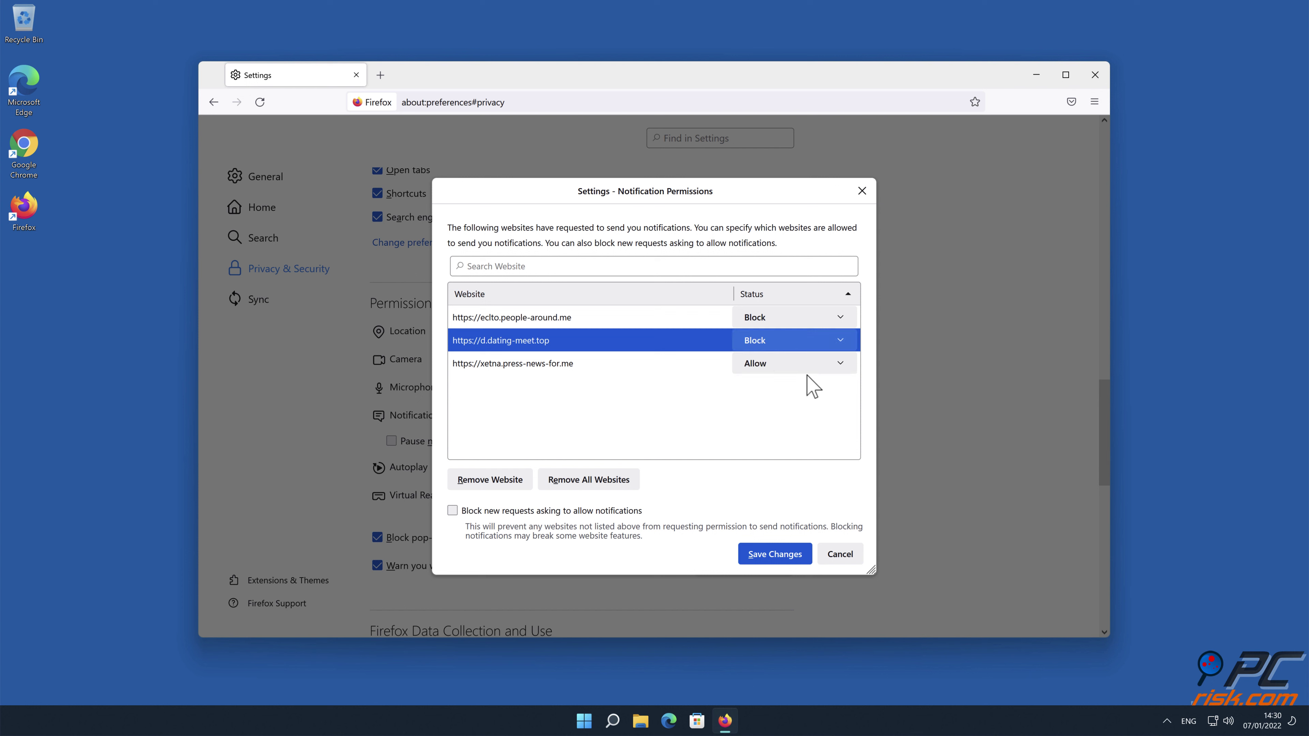
pyautogui.click(840, 364)
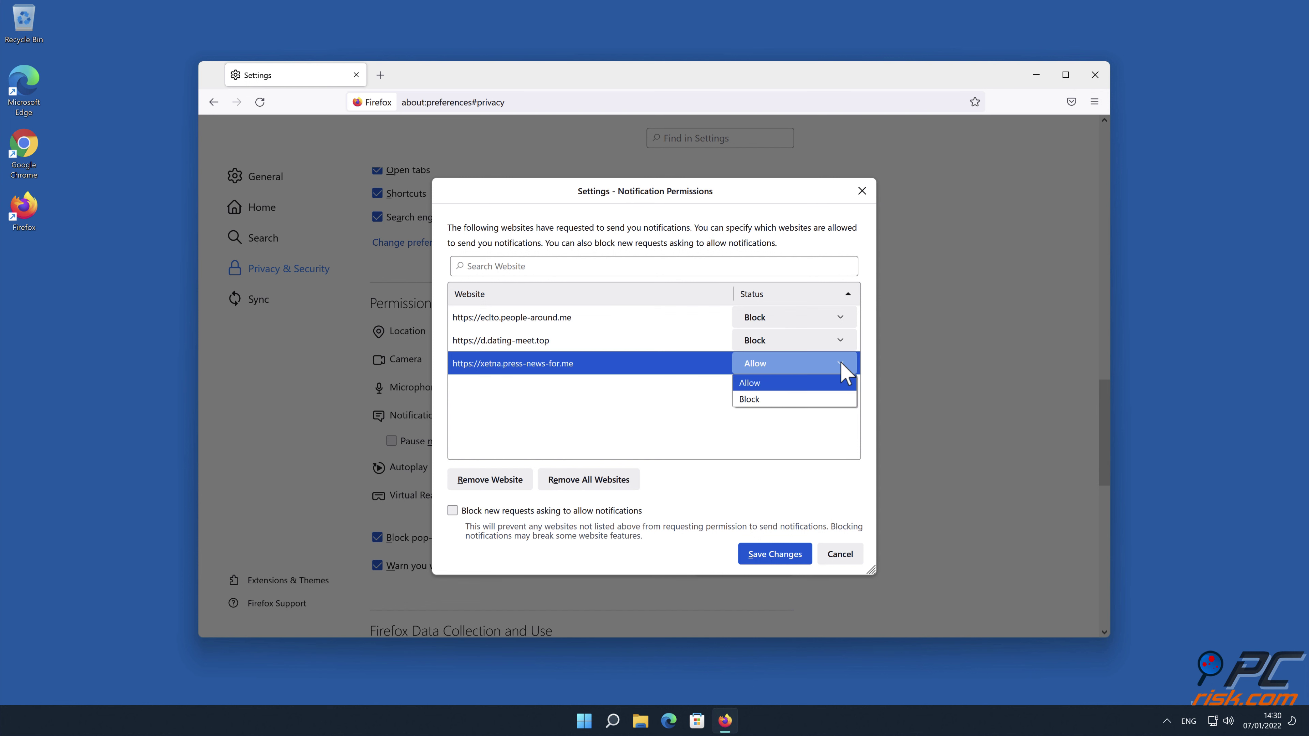
pyautogui.click(824, 400)
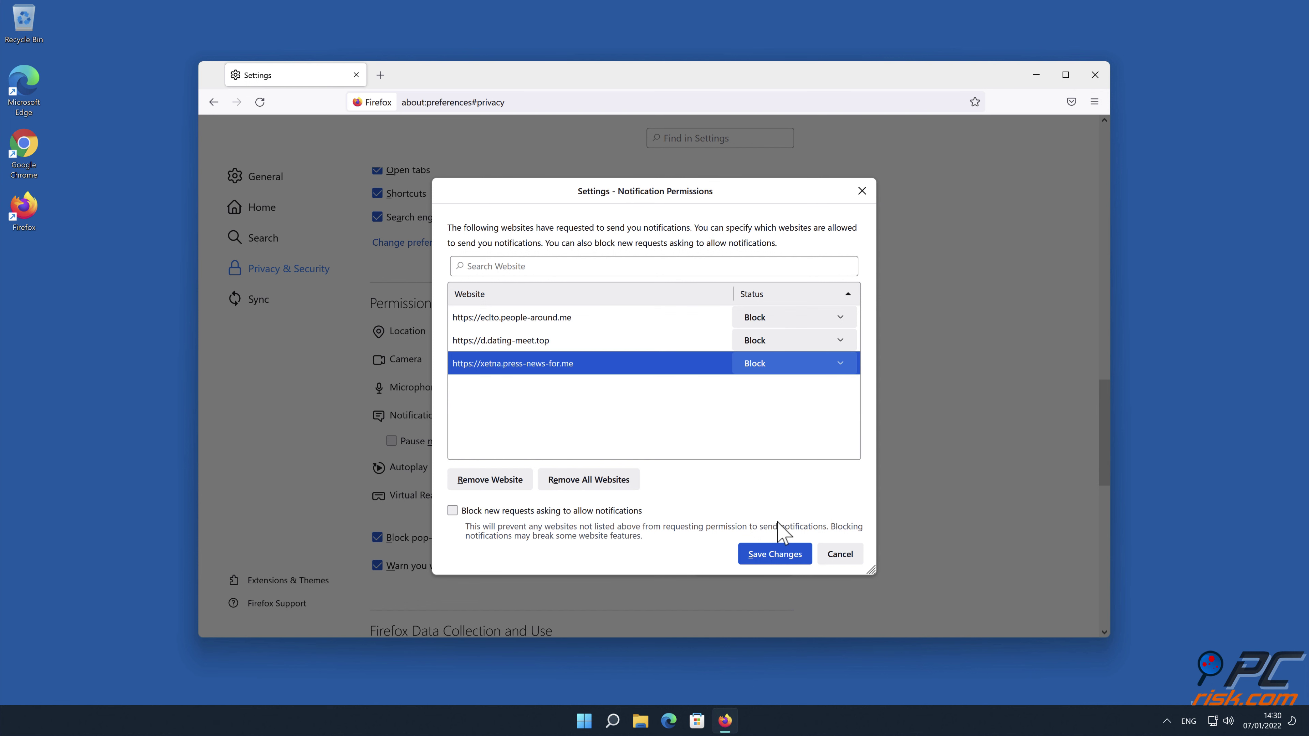
pyautogui.click(776, 554)
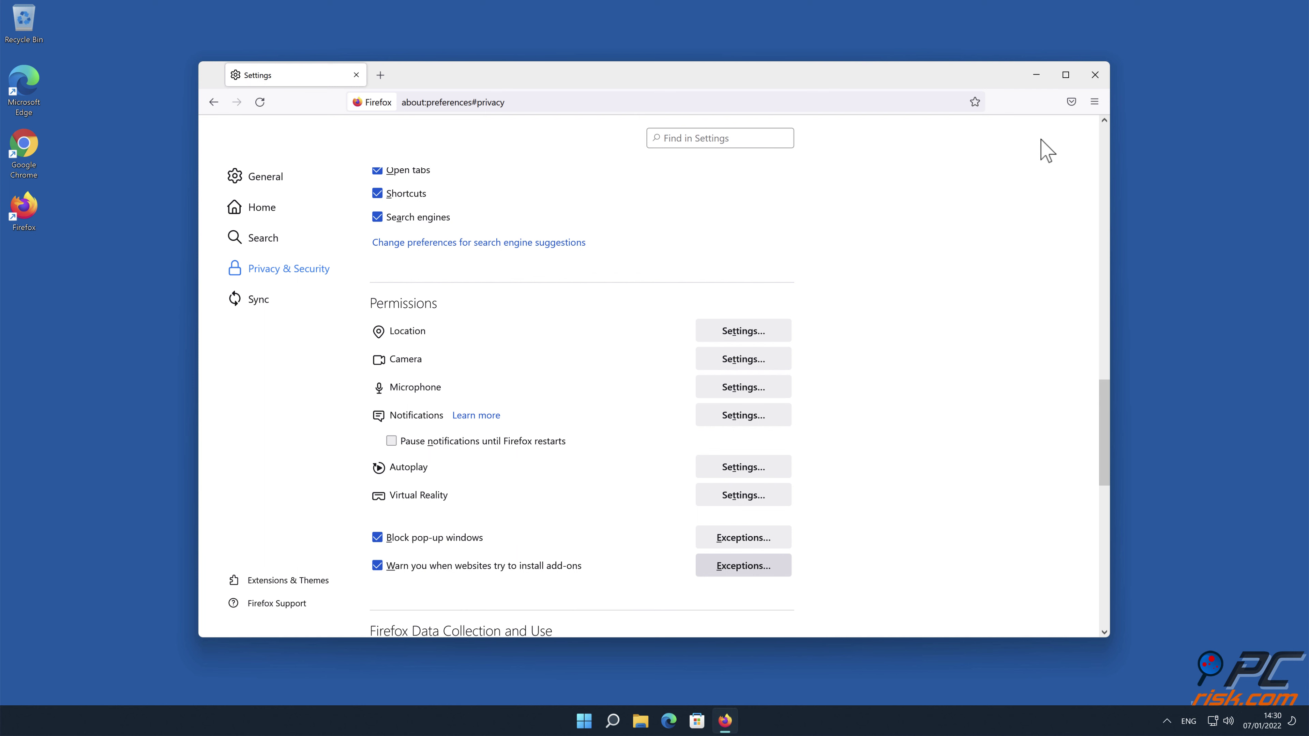
pyautogui.click(1095, 75)
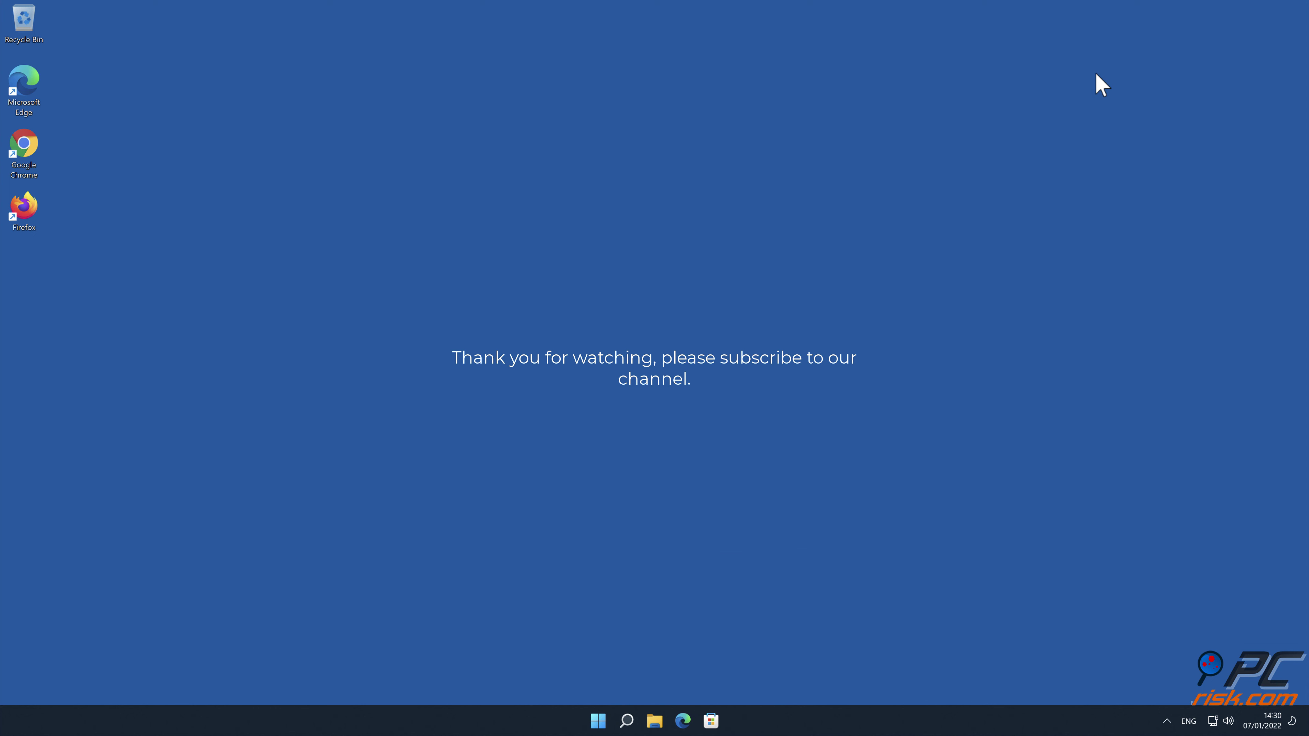